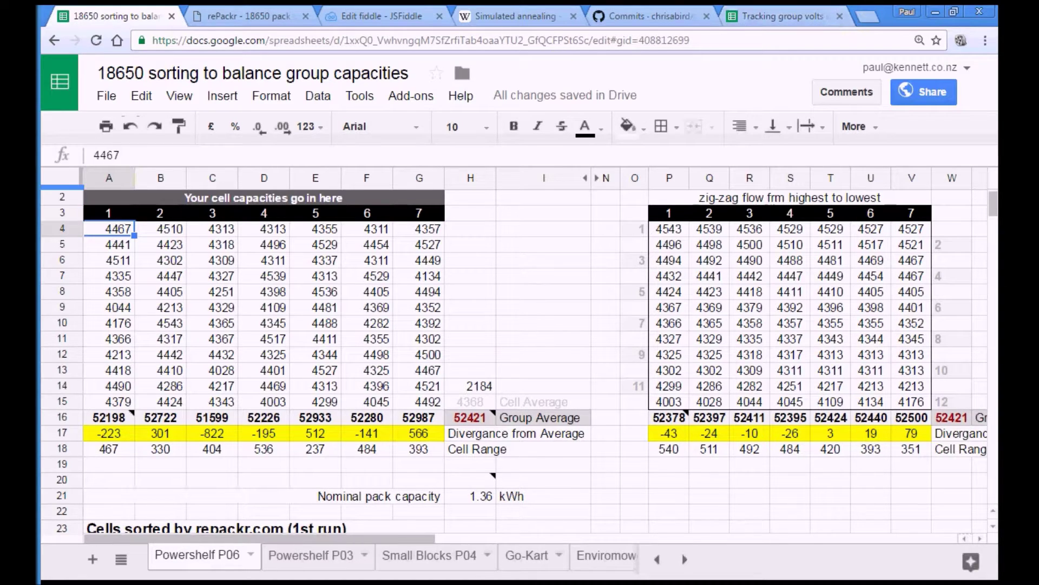
# Scroll the sorted cell list in the spreadsheet to check its smallest capacity
pyautogui.scroll(-1, 189, 310)
pyautogui.scroll(-14, 187, 306)
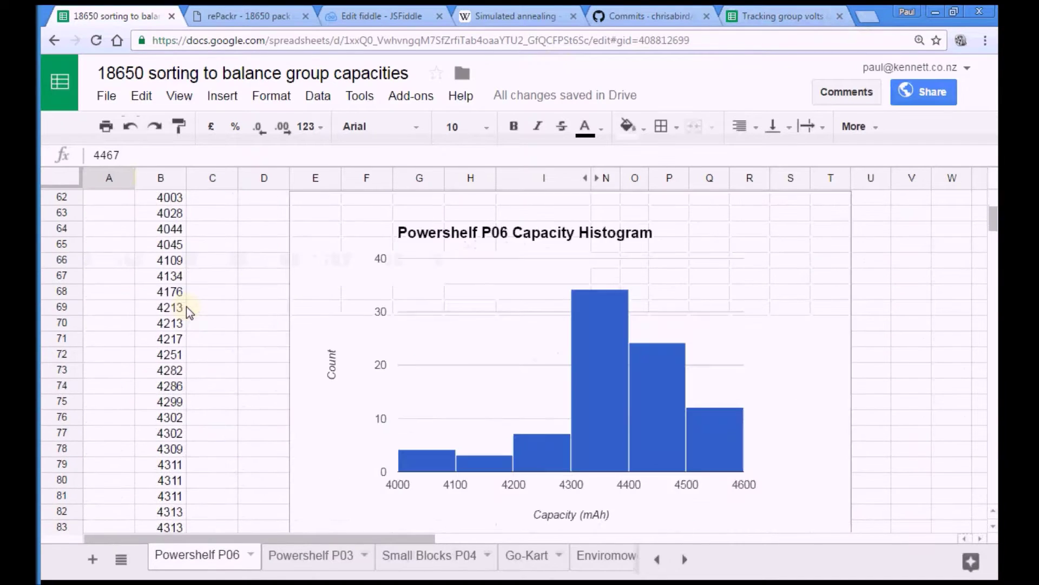
pyautogui.scroll(3, 168, 357)
pyautogui.click(168, 385)
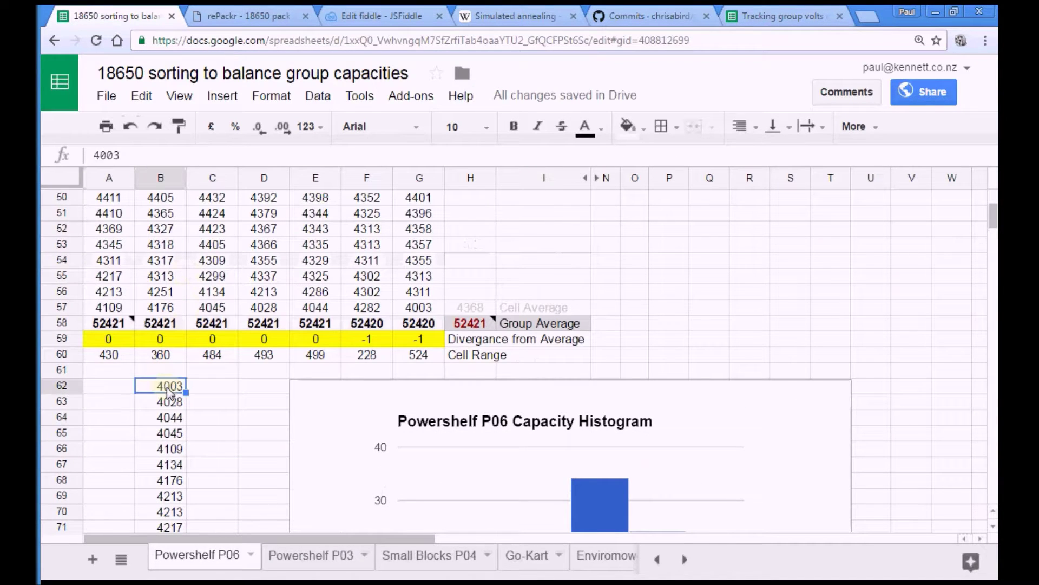
pyautogui.scroll(-1, 168, 382)
pyautogui.scroll(-12, 170, 368)
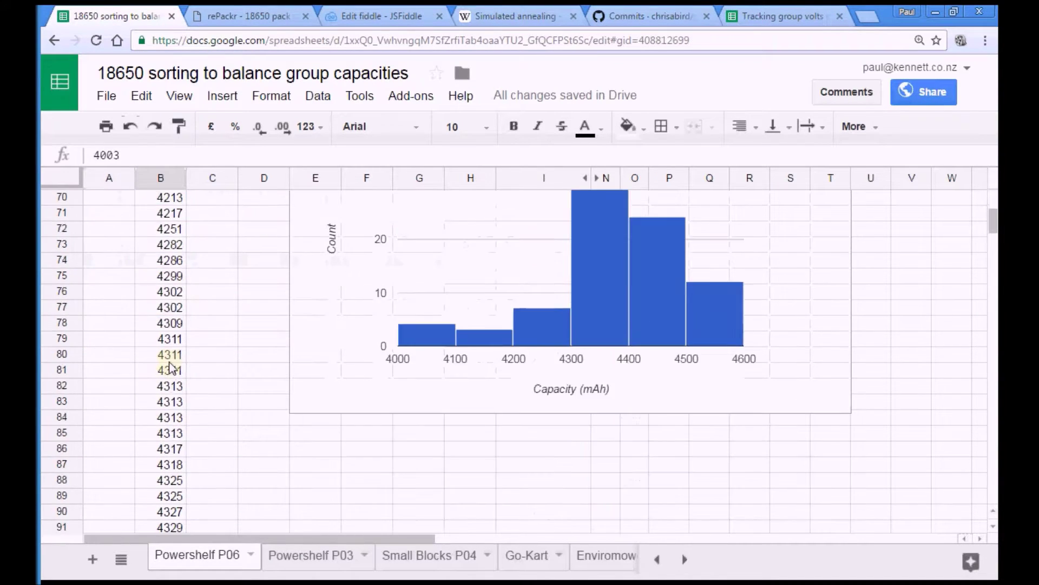
pyautogui.scroll(-17, 171, 368)
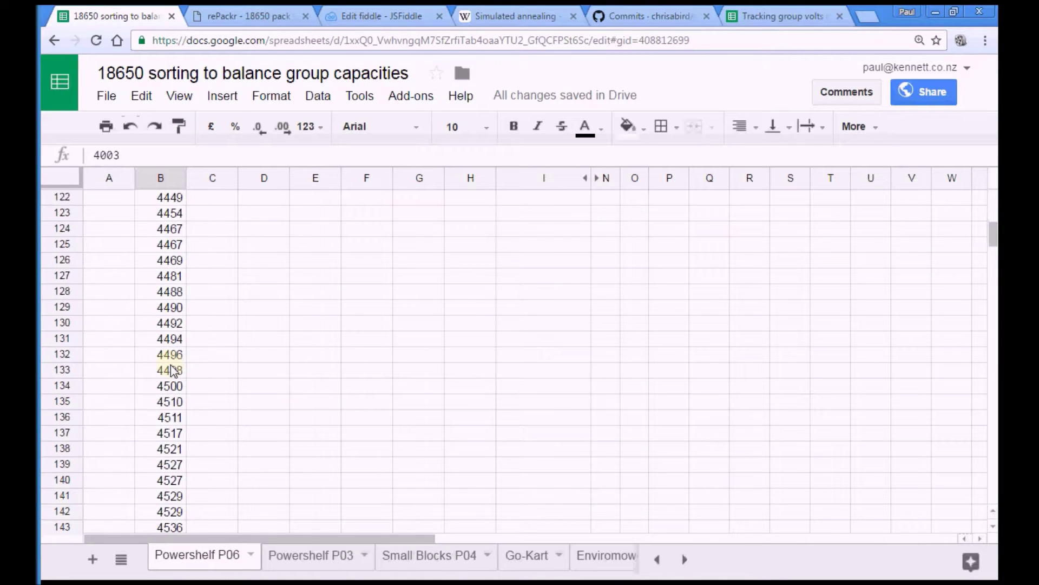
pyautogui.scroll(4, 173, 370)
pyautogui.scroll(20, 173, 417)
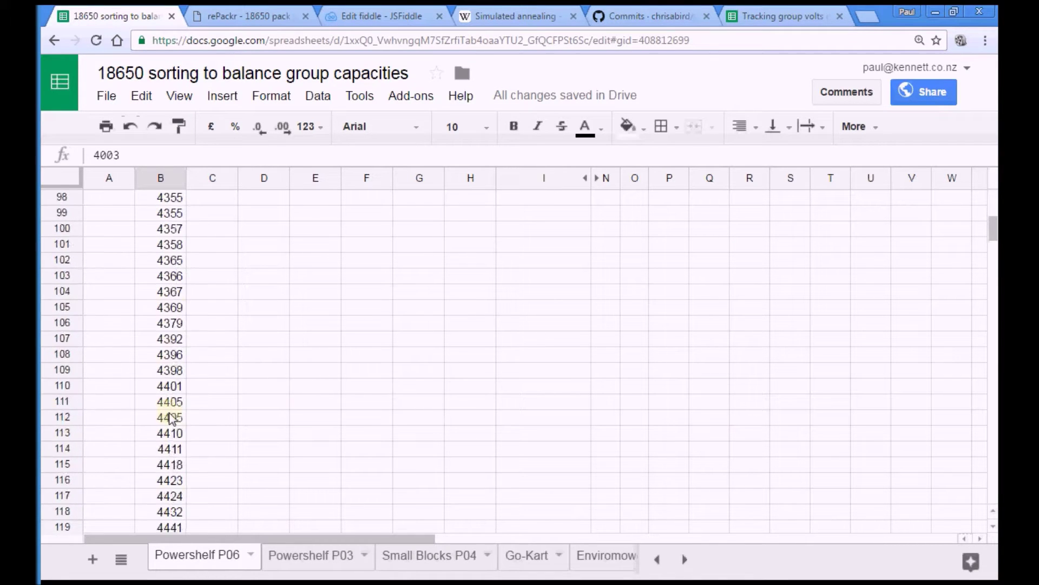
pyautogui.scroll(10, 178, 408)
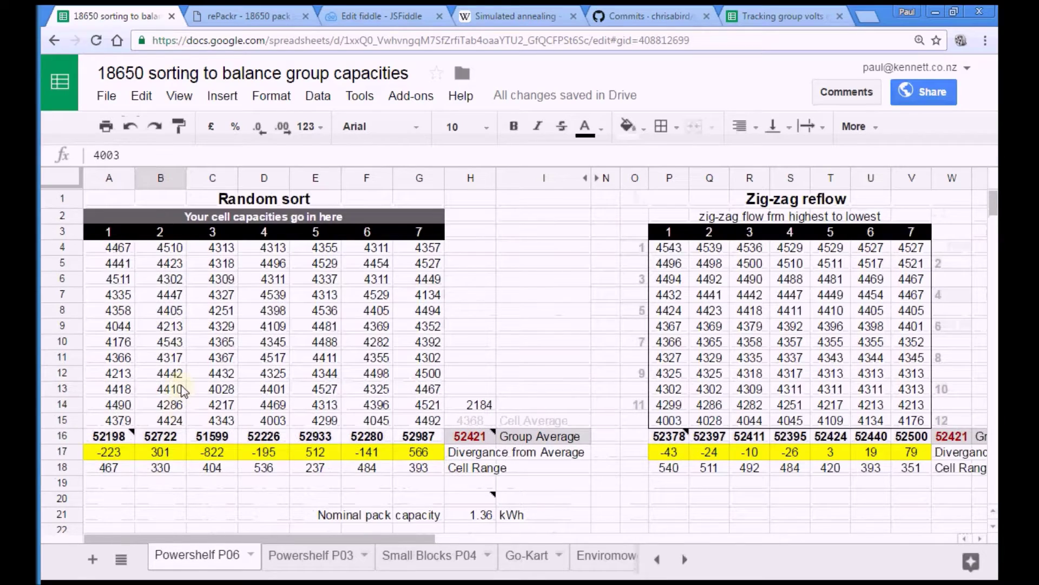
pyautogui.scroll(-19, 181, 401)
pyautogui.scroll(-4, 183, 379)
pyautogui.scroll(4, 189, 324)
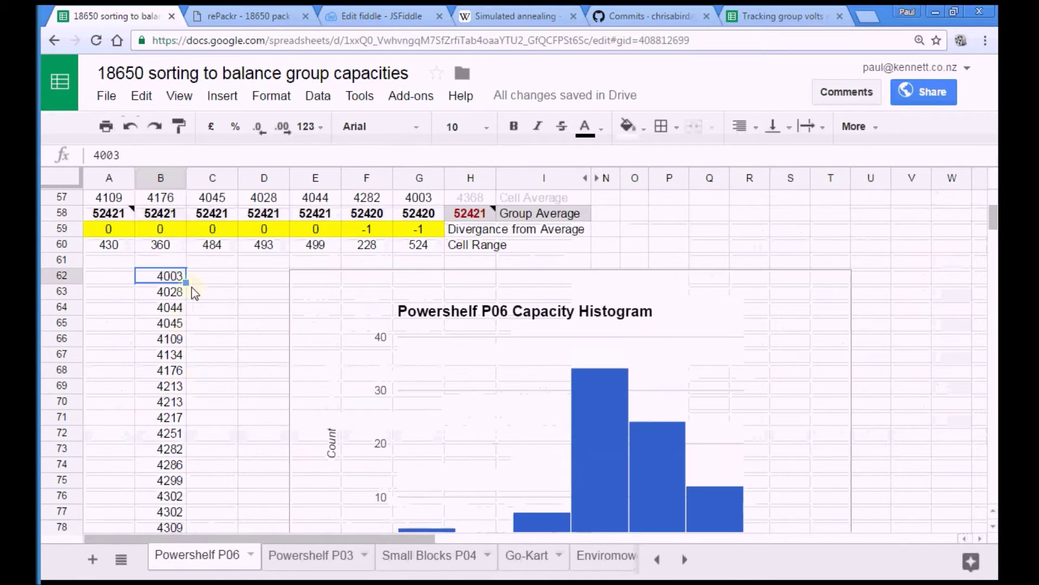
pyautogui.scroll(19, 213, 360)
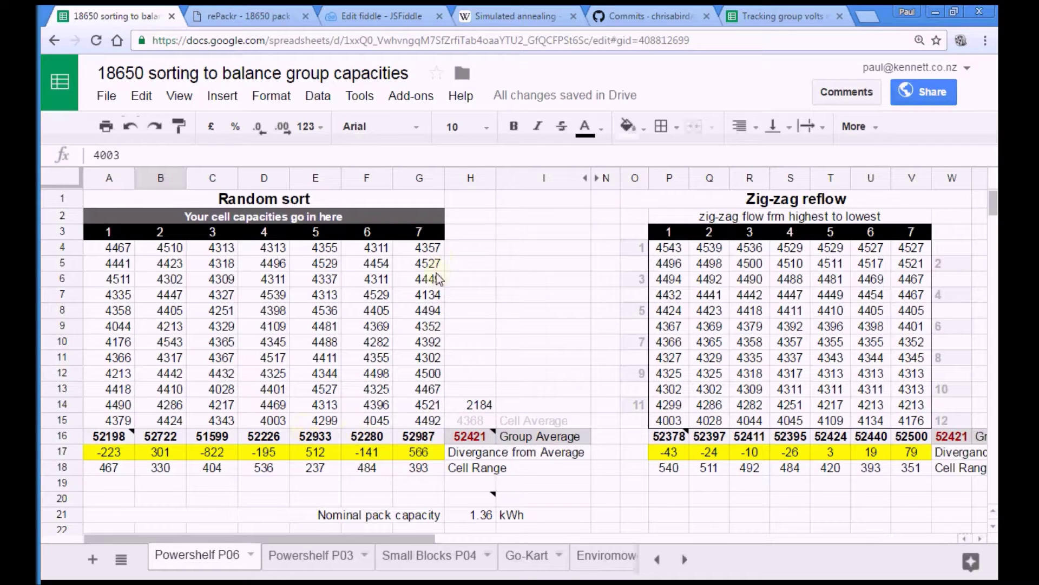
pyautogui.moveTo(460, 442)
pyautogui.moveTo(353, 538); pyautogui.dragTo(454, 542)
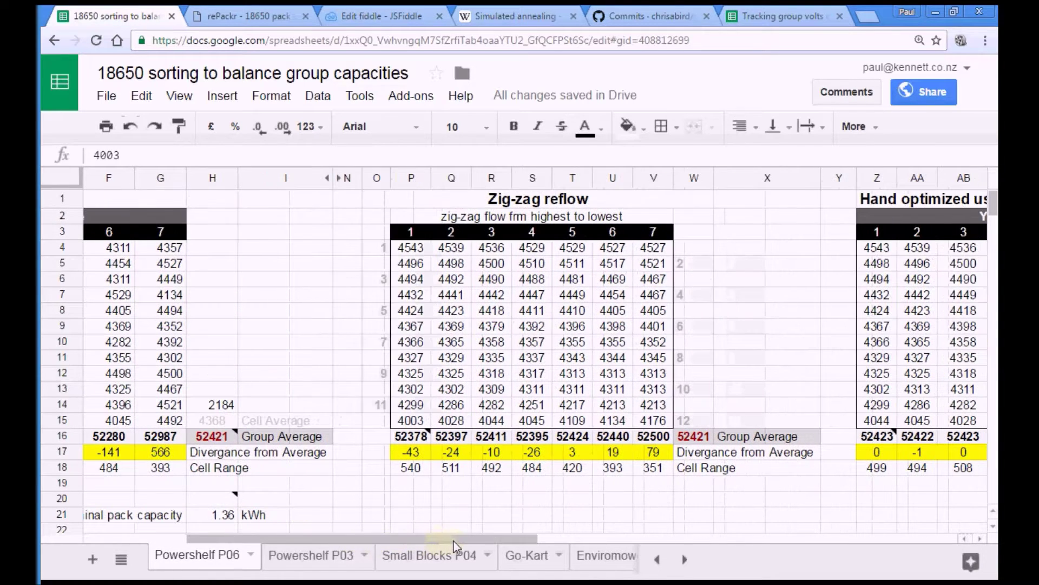
# Trace the zig-zag table's formula and cell order across rows 4 to 6
pyautogui.click(412, 249)
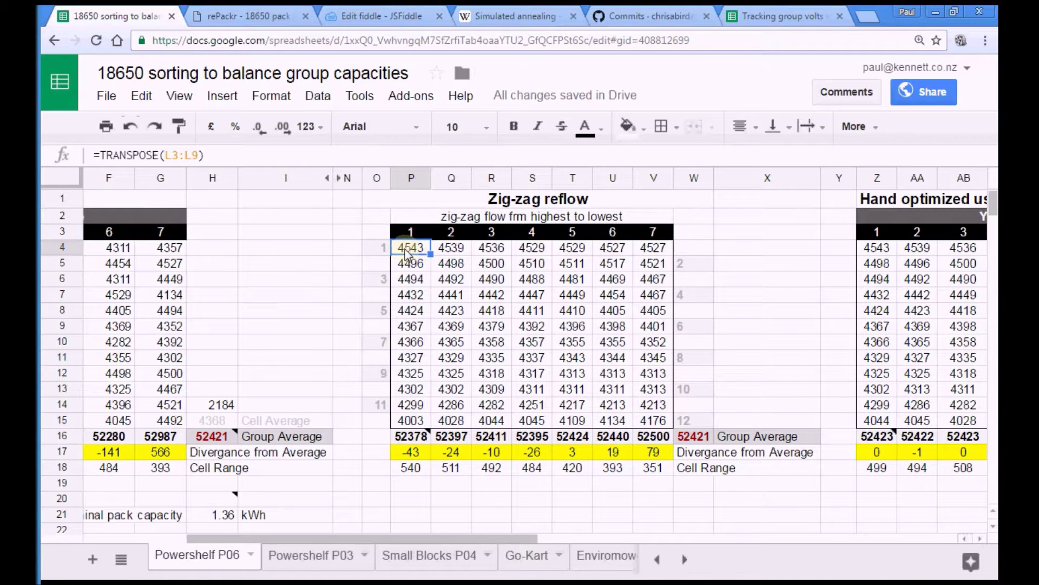
pyautogui.click(450, 251)
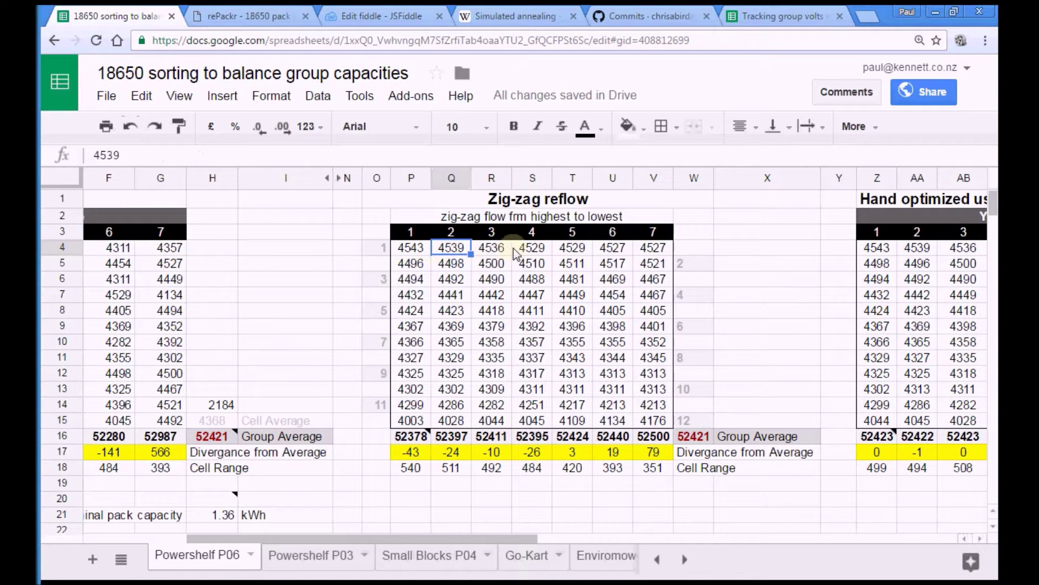
pyautogui.click(490, 251)
pyautogui.click(531, 251)
pyautogui.click(572, 252)
pyautogui.click(613, 252)
pyautogui.click(656, 252)
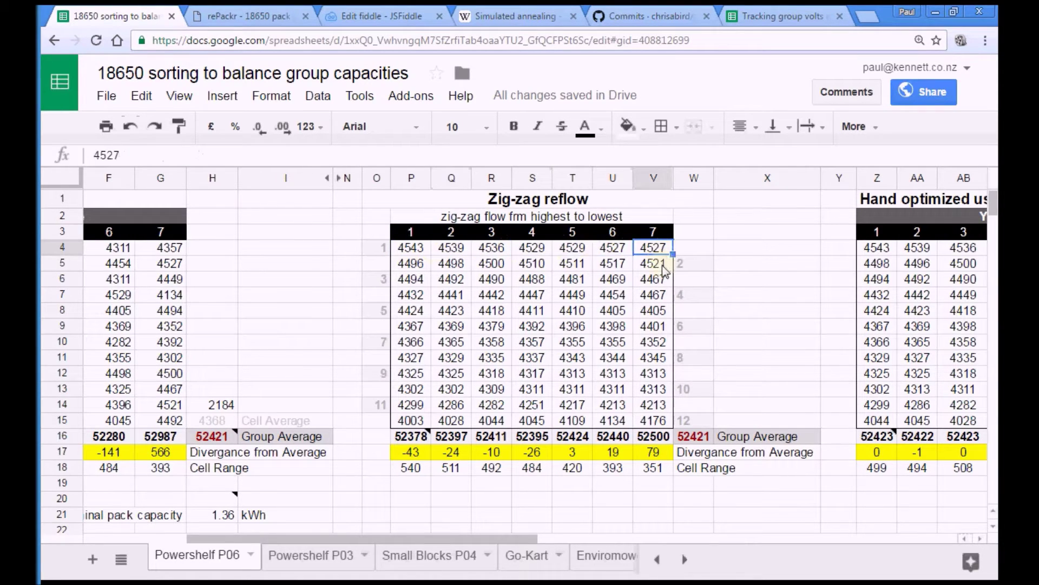
pyautogui.click(654, 265)
pyautogui.click(613, 266)
pyautogui.click(572, 267)
pyautogui.click(491, 265)
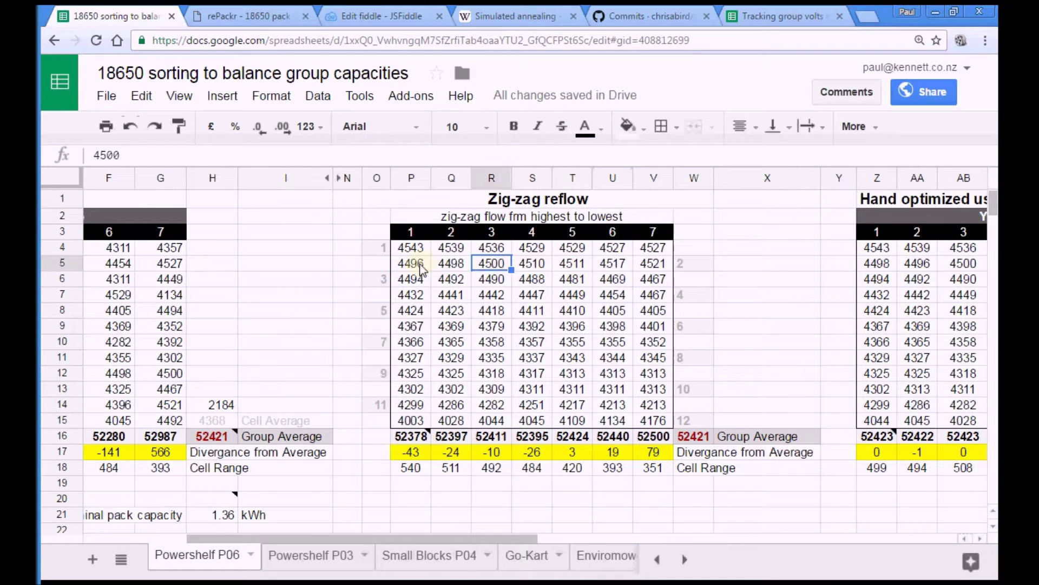
pyautogui.click(410, 265)
pyautogui.click(411, 279)
pyautogui.click(569, 278)
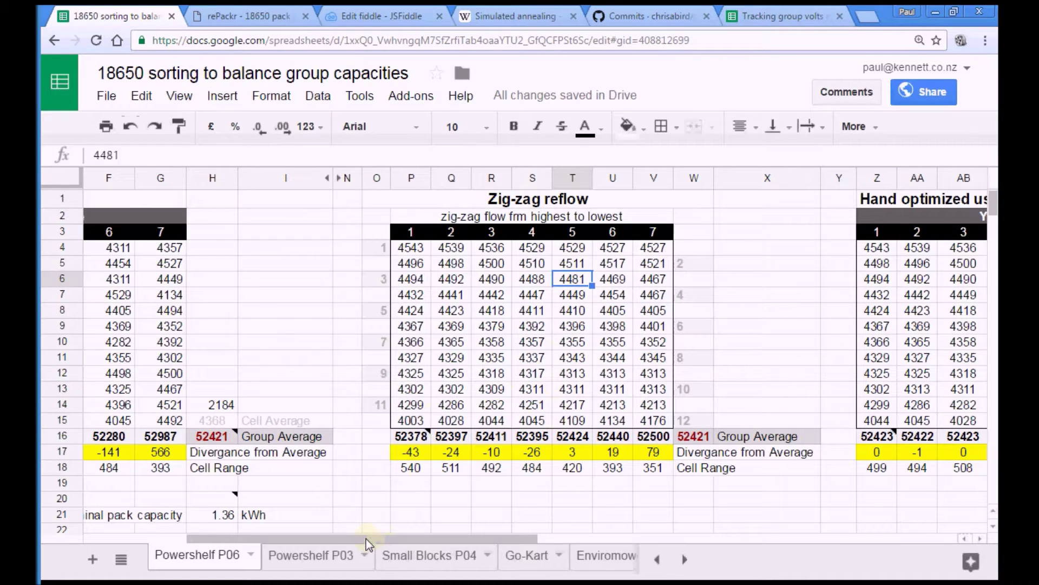
# Paste the copied cell capacities into rePackr's cell list
pyautogui.moveTo(366, 538); pyautogui.dragTo(487, 541)
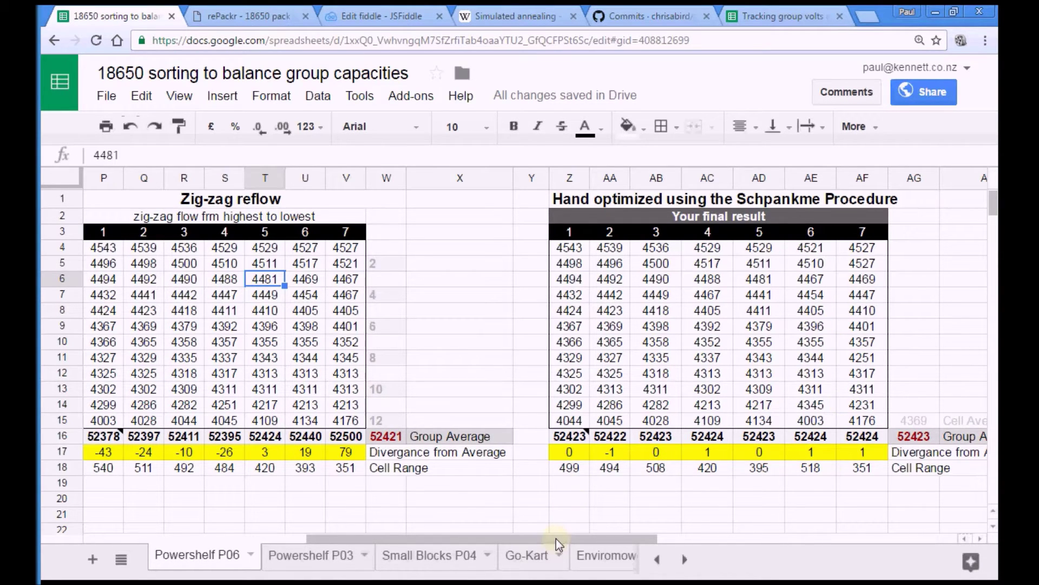
pyautogui.moveTo(557, 539); pyautogui.dragTo(365, 535)
pyautogui.scroll(-6, 359, 502)
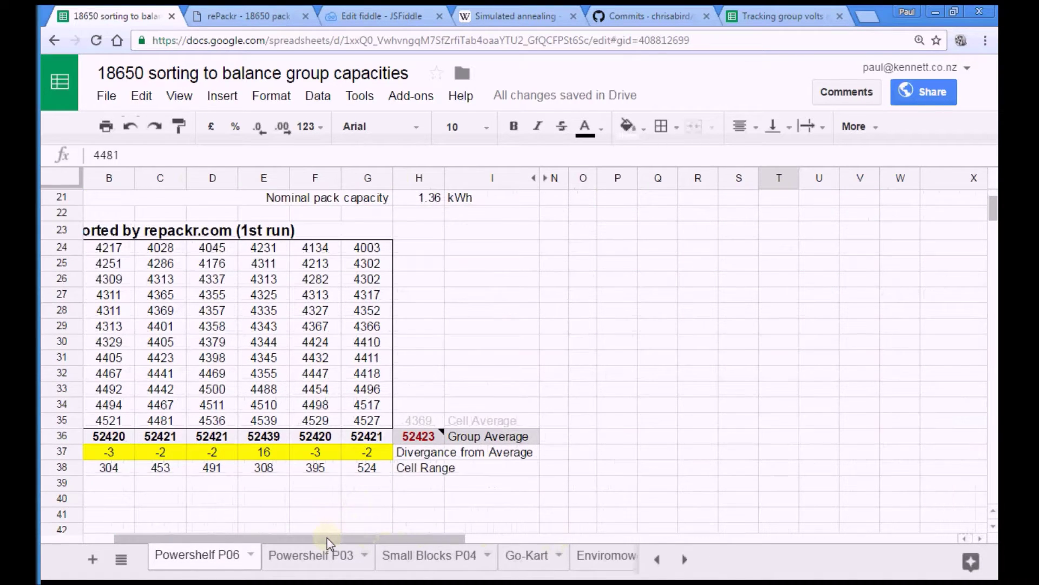
pyautogui.moveTo(327, 538); pyautogui.dragTo(264, 537)
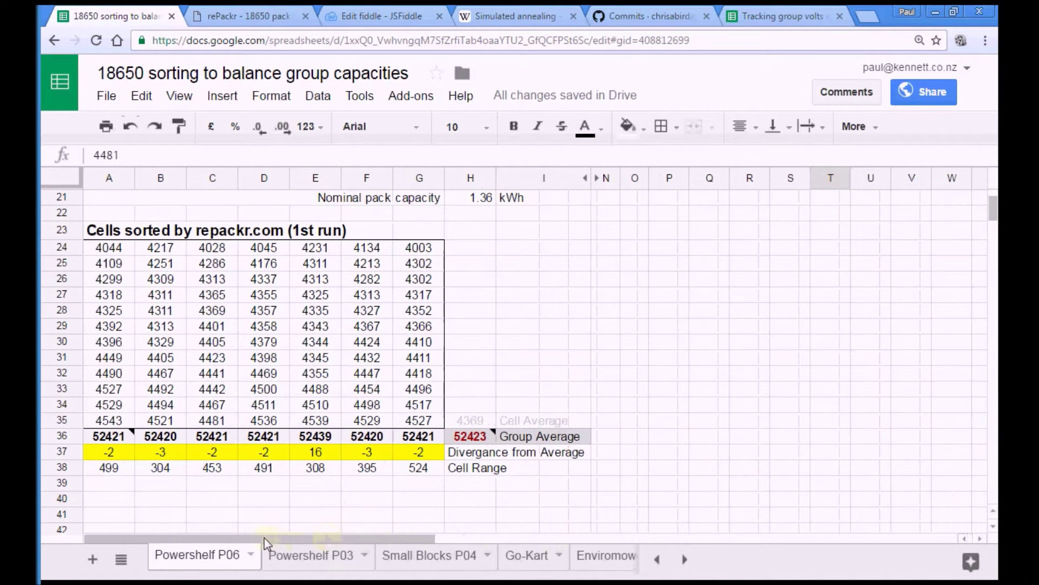
pyautogui.click(219, 15)
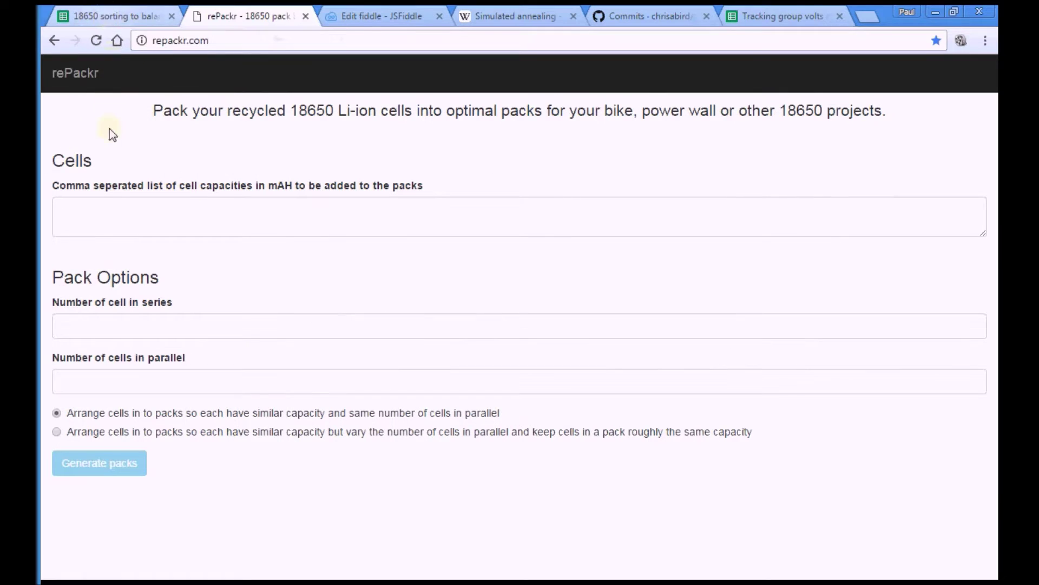
pyautogui.click(104, 15)
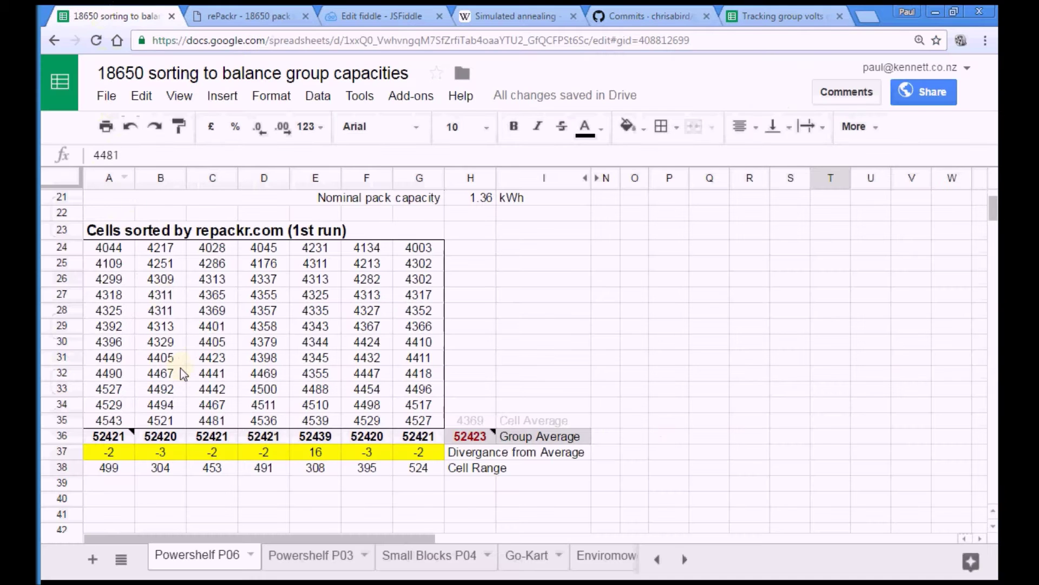
pyautogui.scroll(-15, 180, 368)
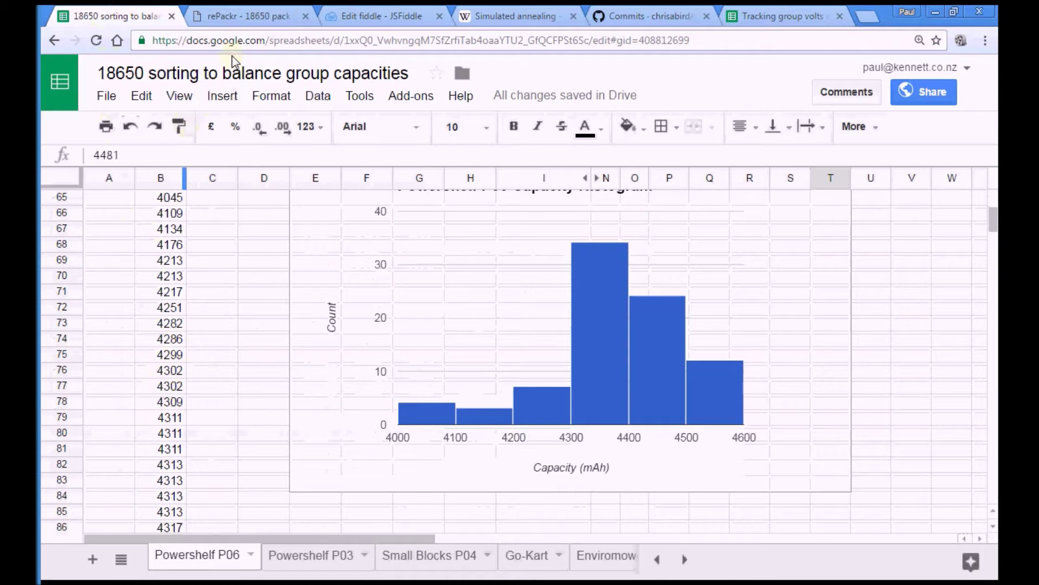
pyautogui.click(244, 15)
pyautogui.click(176, 219)
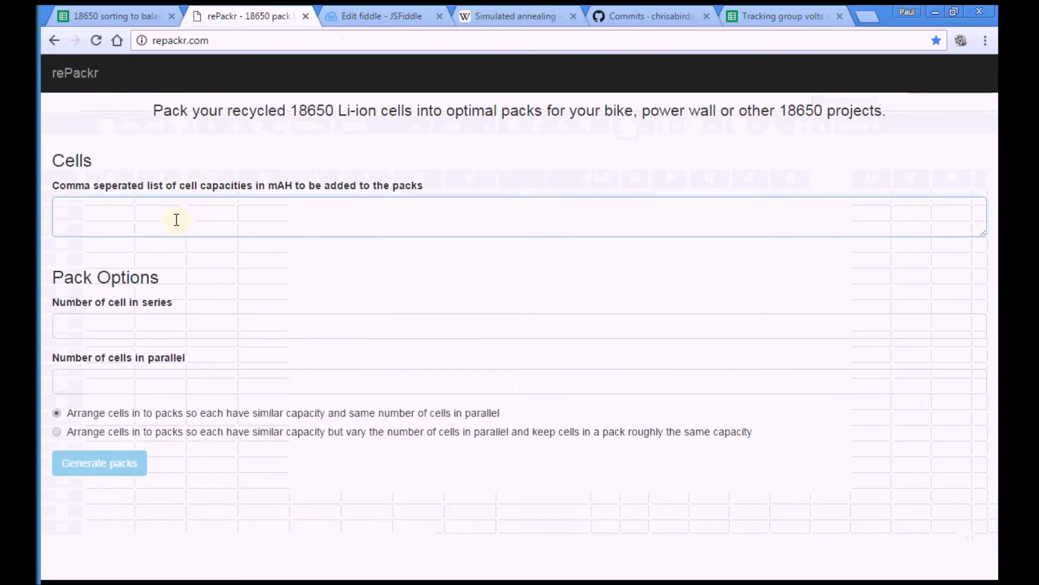
pyautogui.hotkey('ctrl', 'v')
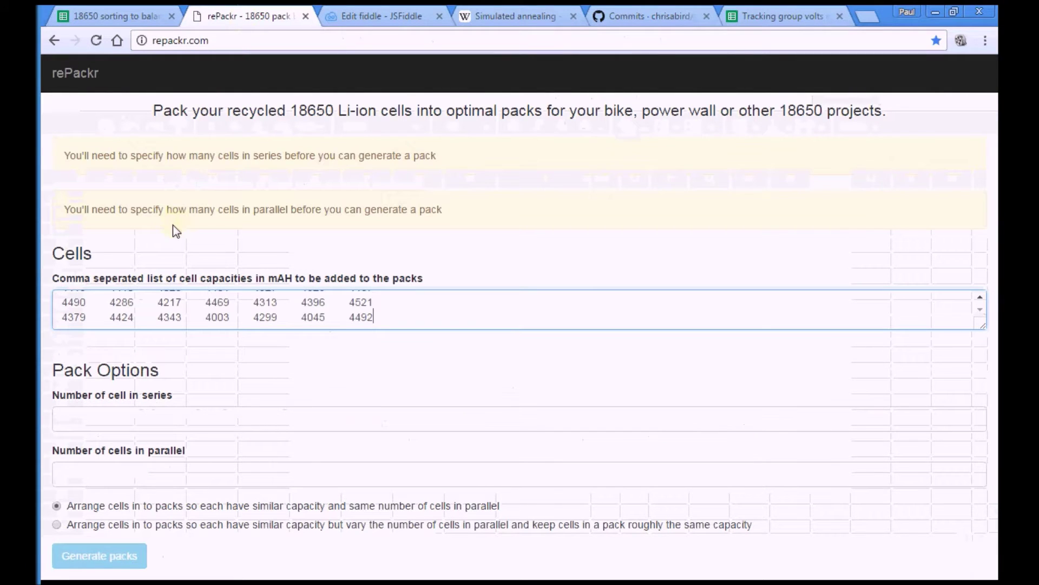
# Enter 7 cells in series and 12 cells in parallel
pyautogui.click(136, 416)
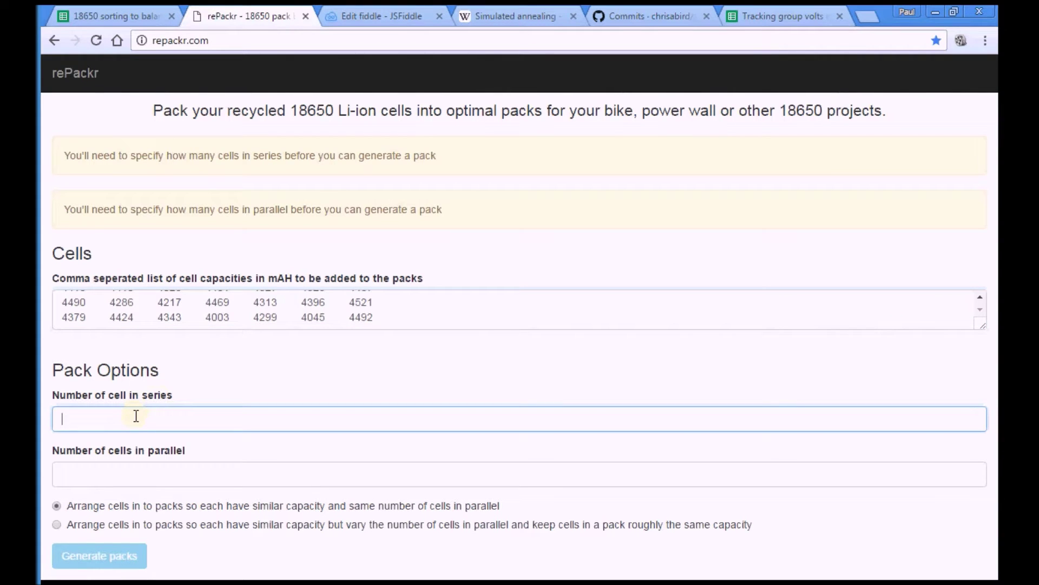
pyautogui.write('7')
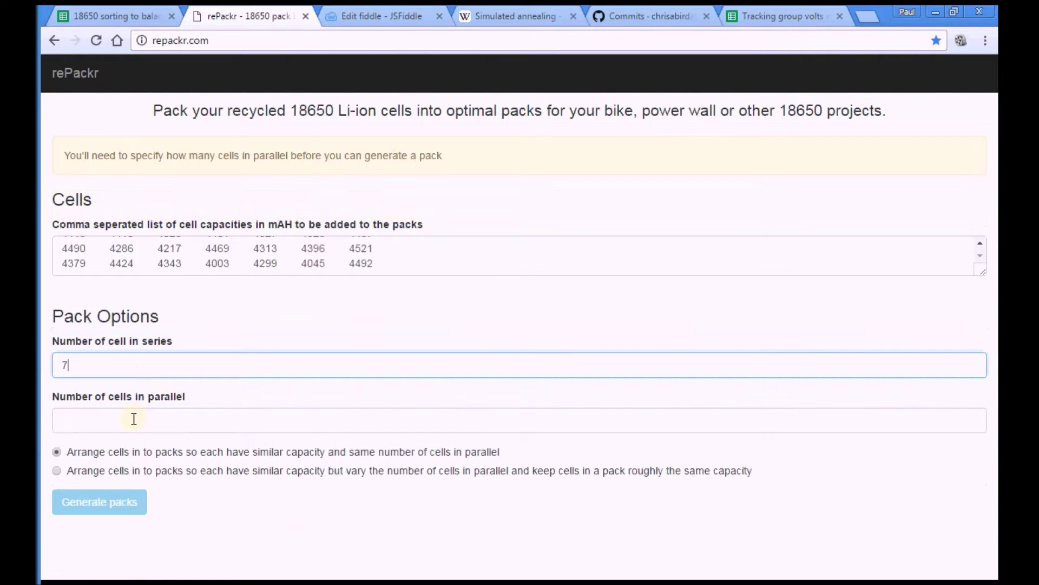
pyautogui.click(130, 424)
pyautogui.write('12')
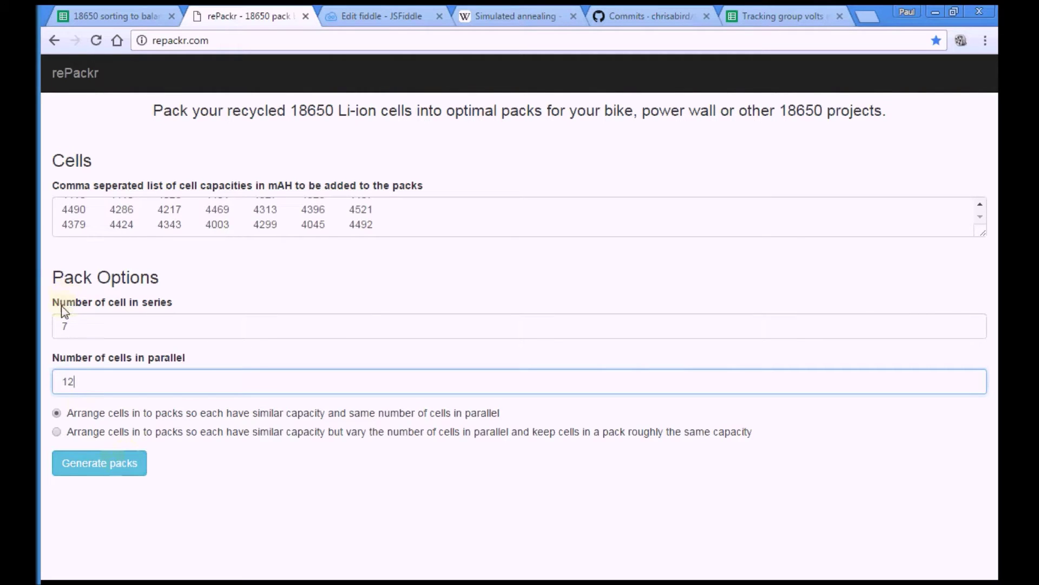
# Generate the 7S12P packs and review the 52420–52421 mAh results
pyautogui.click(86, 467)
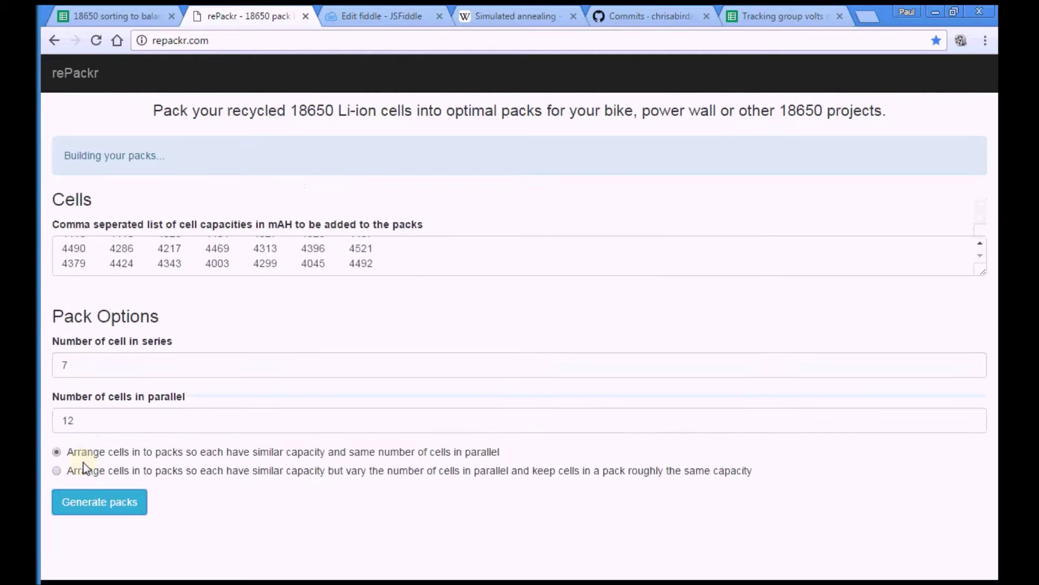
pyautogui.scroll(-7, 232, 371)
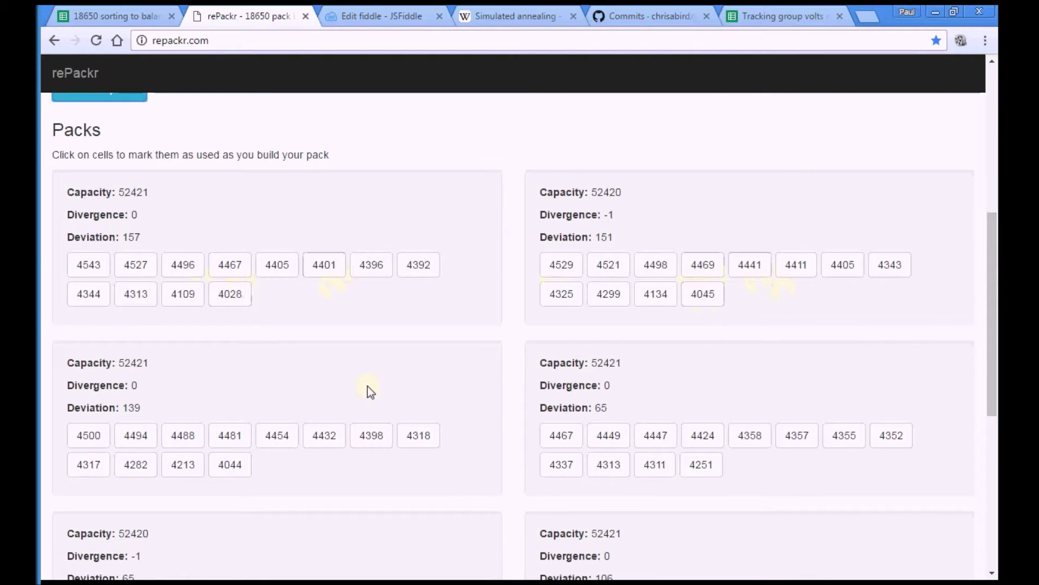
pyautogui.scroll(-5, 447, 468)
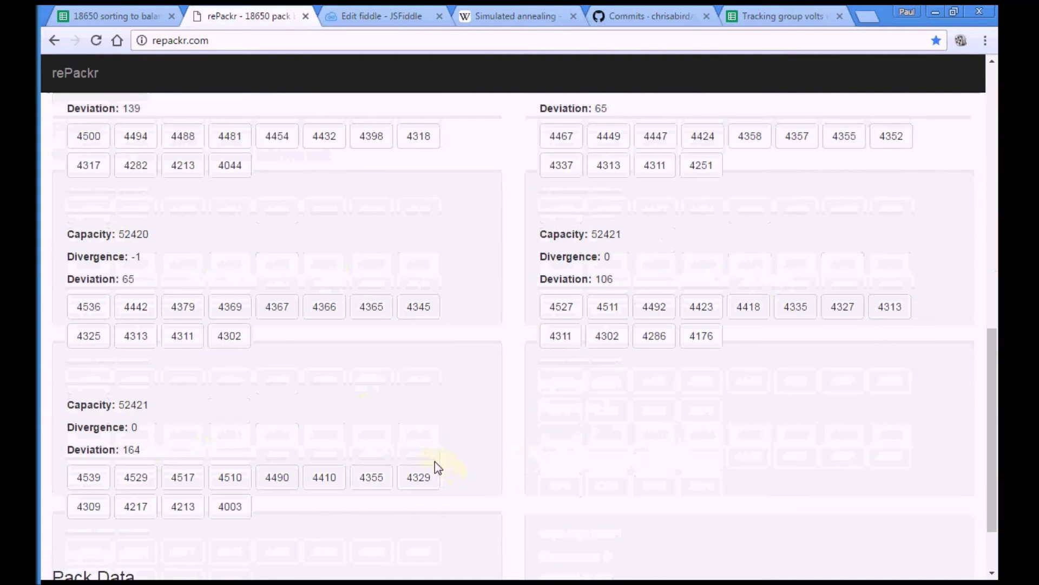
pyautogui.scroll(-2, 430, 449)
# Select all the tab-separated pack data, then return to the spreadsheet
pyautogui.click(166, 544)
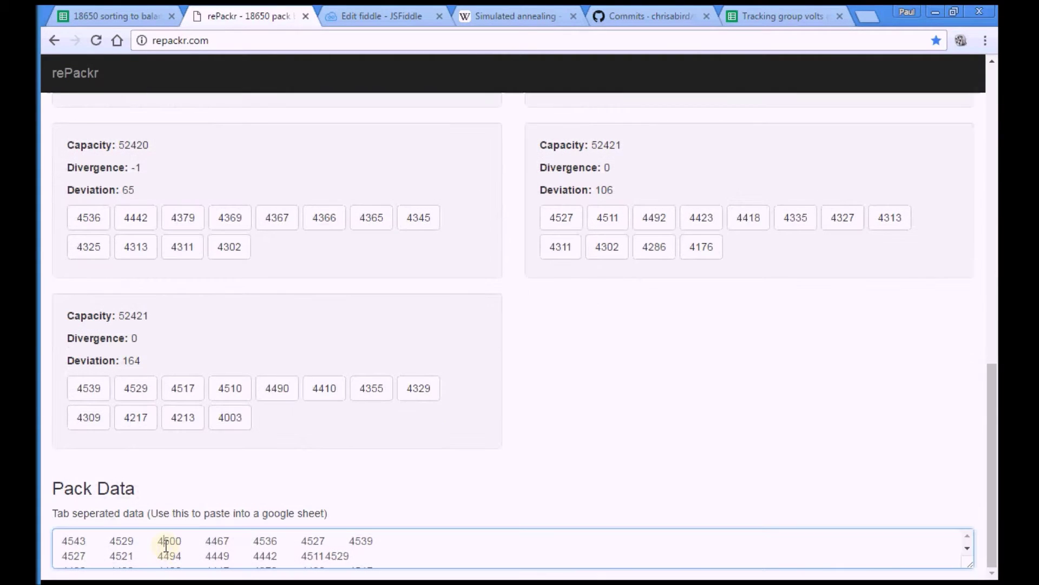
pyautogui.hotkey('ctrl', 'a')
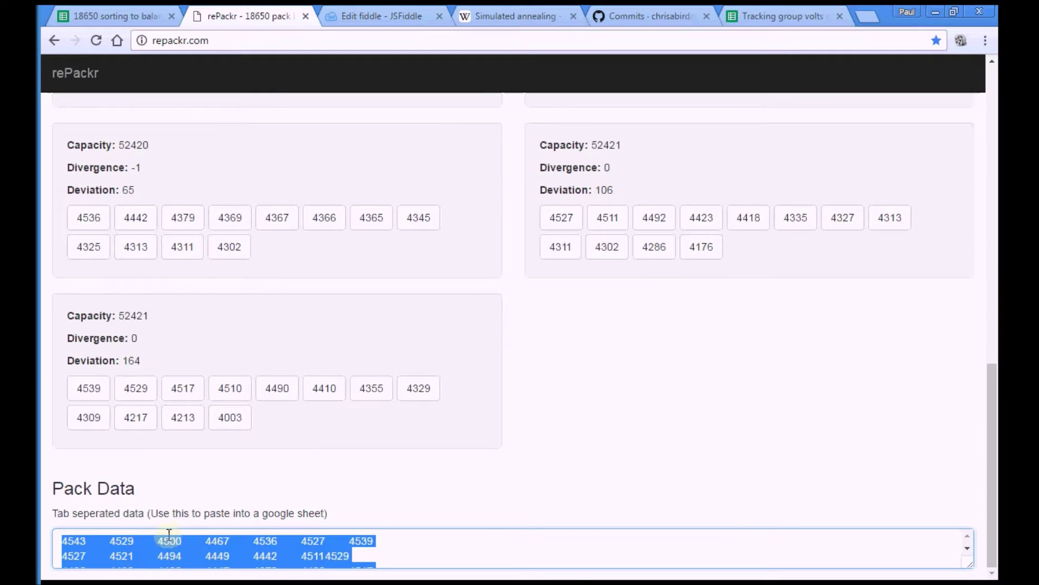
pyautogui.scroll(8, 247, 414)
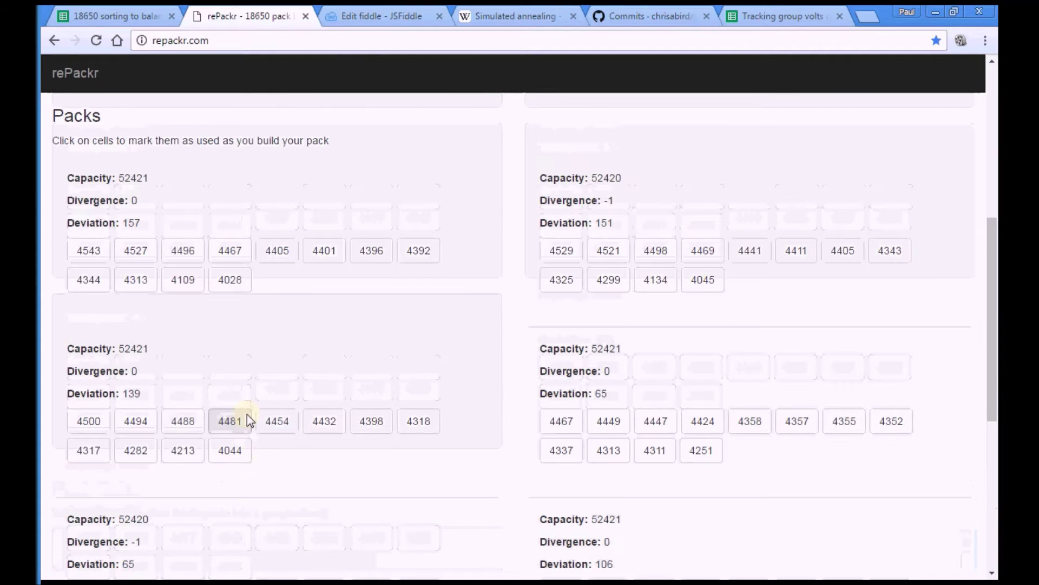
pyautogui.scroll(6, 239, 277)
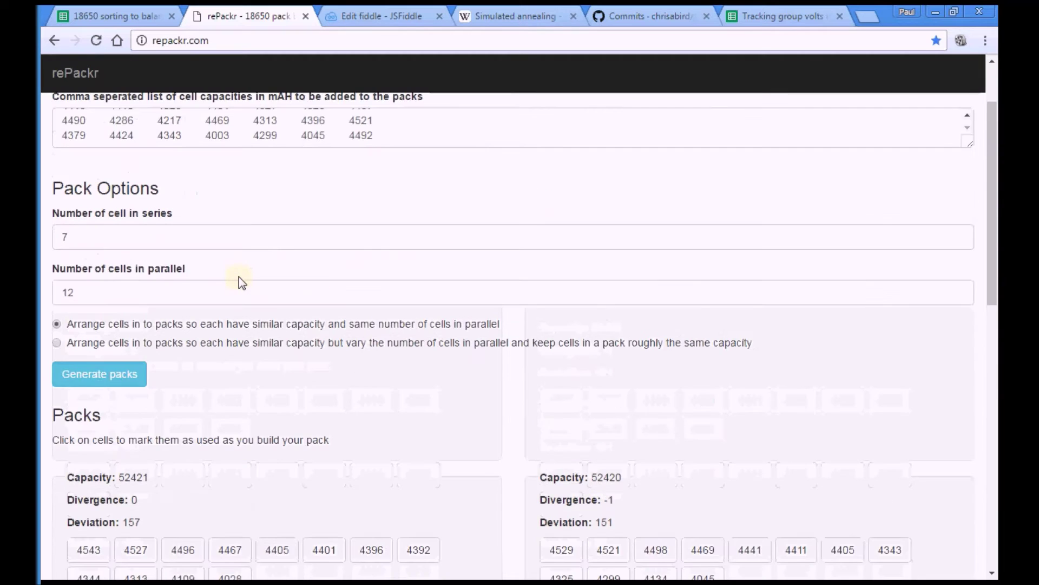
pyautogui.scroll(-6, 239, 277)
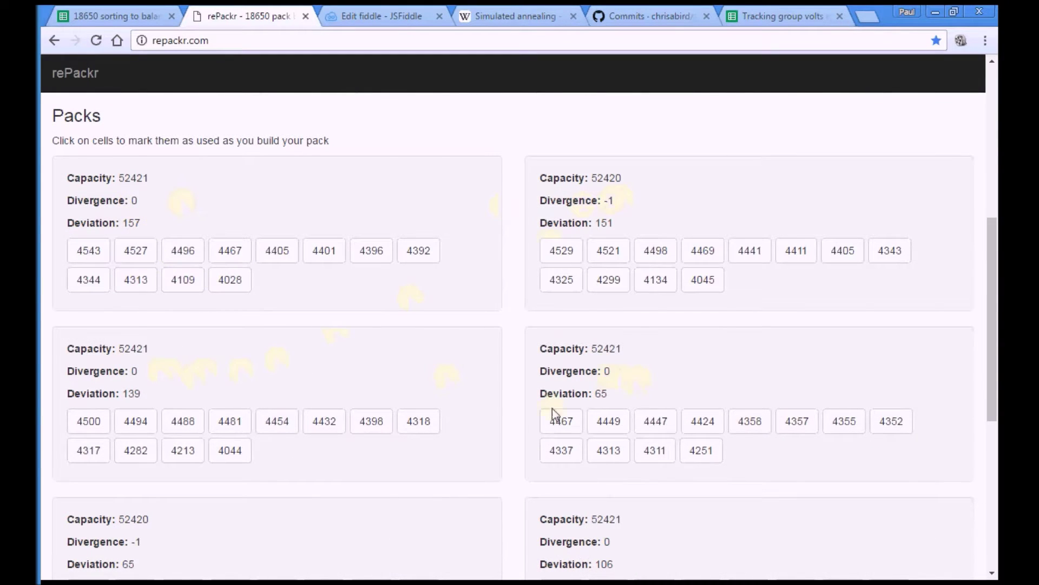
pyautogui.scroll(-3, 553, 410)
pyautogui.scroll(-3, 163, 547)
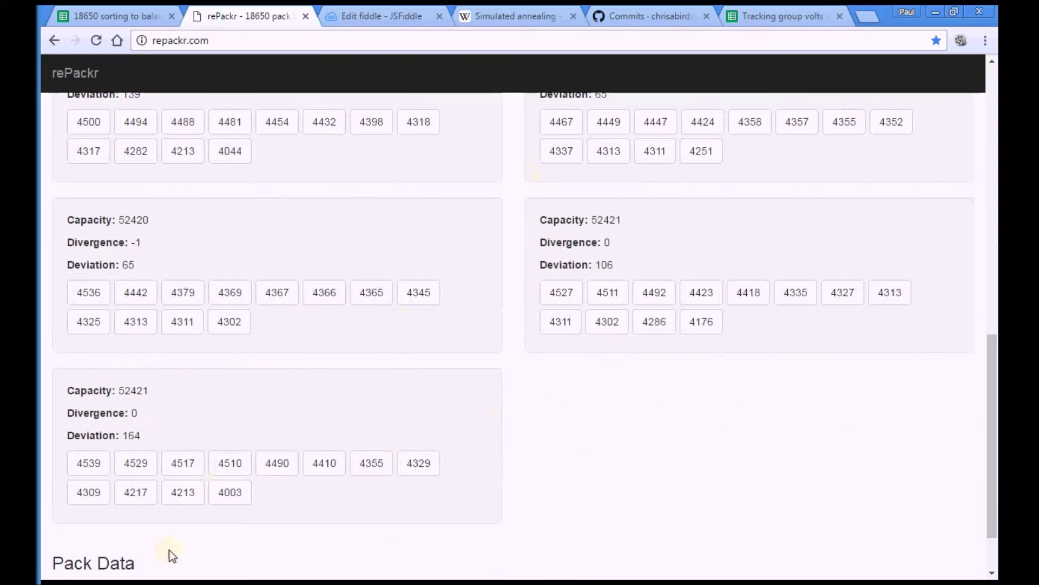
pyautogui.click(126, 17)
# Review the sorting tables against the 1st-run repackr.com groups totalling 52420–52439
pyautogui.scroll(20, 487, 278)
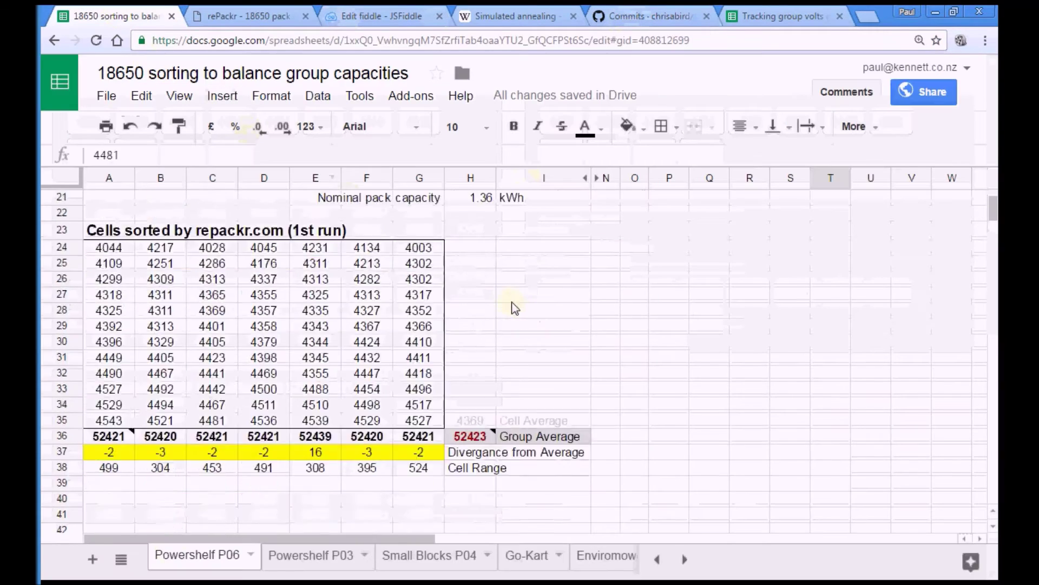
pyautogui.moveTo(382, 540); pyautogui.dragTo(634, 540)
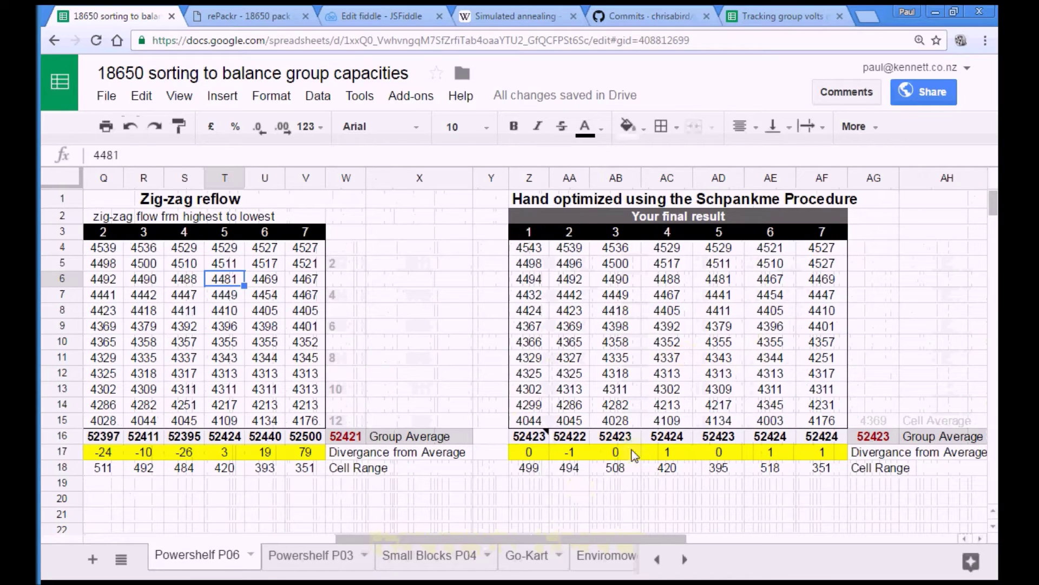
pyautogui.moveTo(355, 540); pyautogui.dragTo(118, 534)
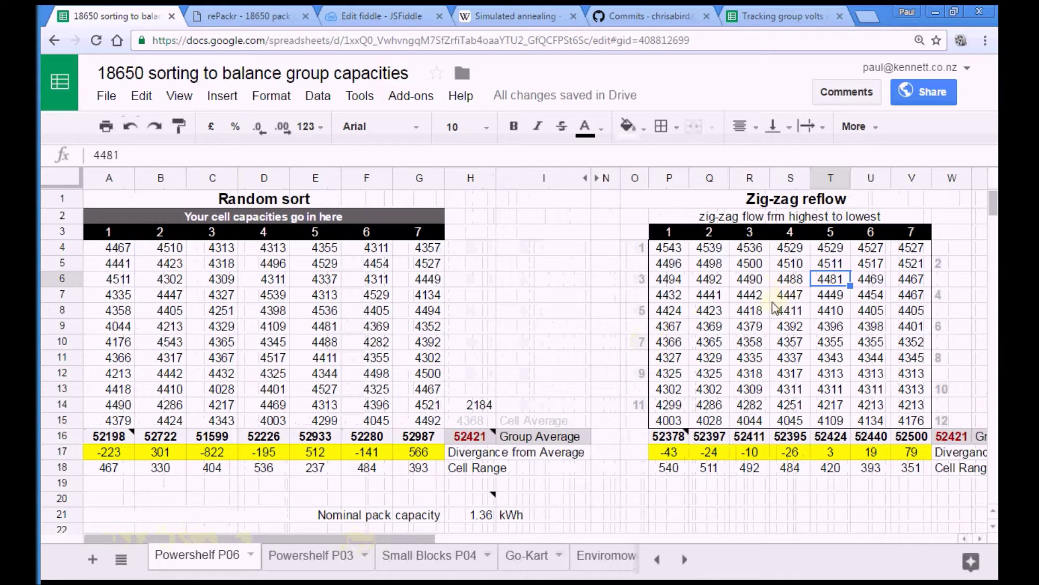
pyautogui.scroll(-12, 554, 419)
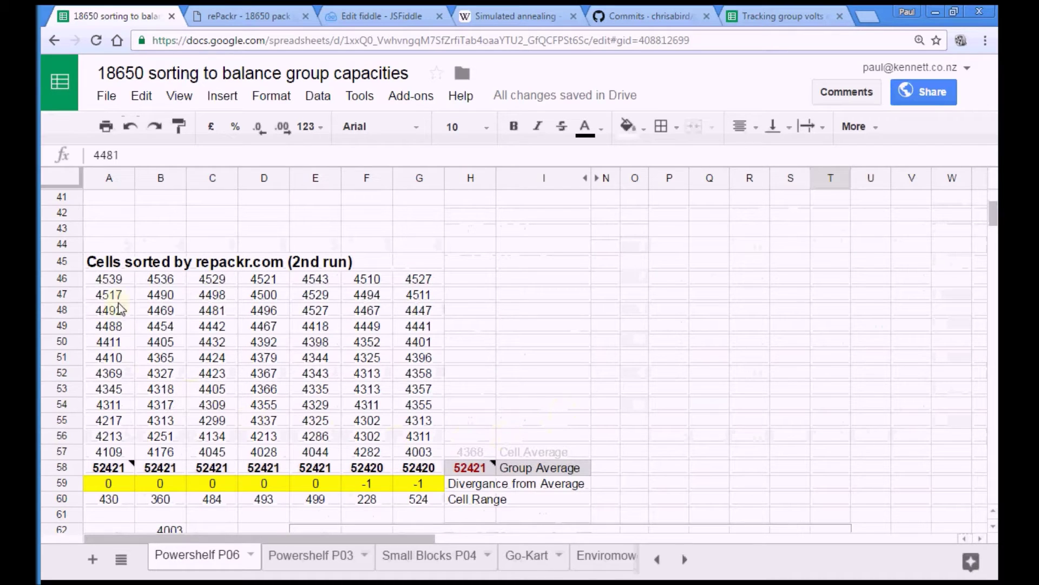
pyautogui.scroll(4, 242, 293)
pyautogui.scroll(3, 242, 293)
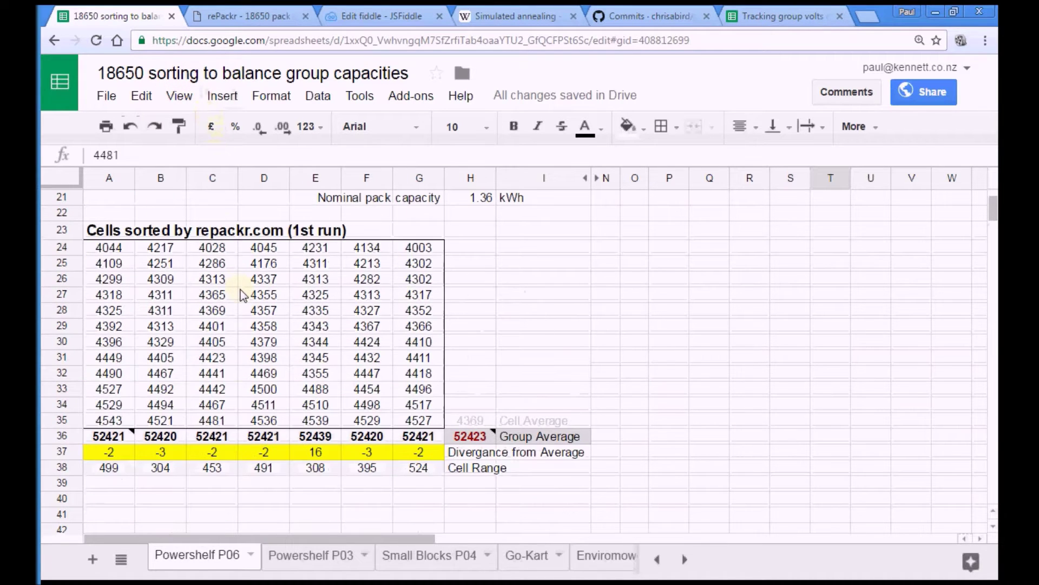
# Generate a fresh set of rePackr packs and review the new 52420–52421 mAh groups
pyautogui.click(249, 15)
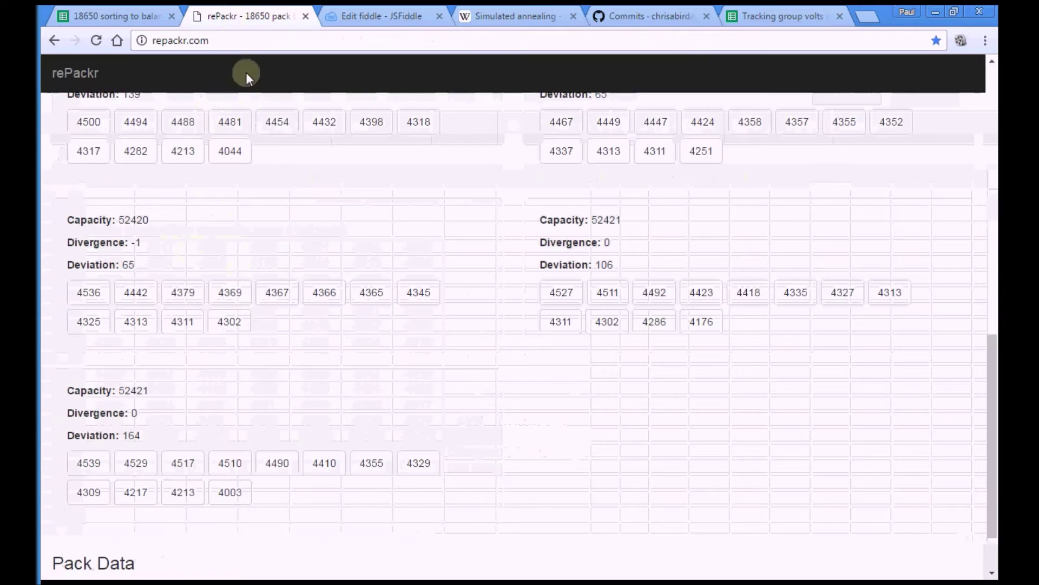
pyautogui.scroll(7, 249, 216)
pyautogui.click(83, 159)
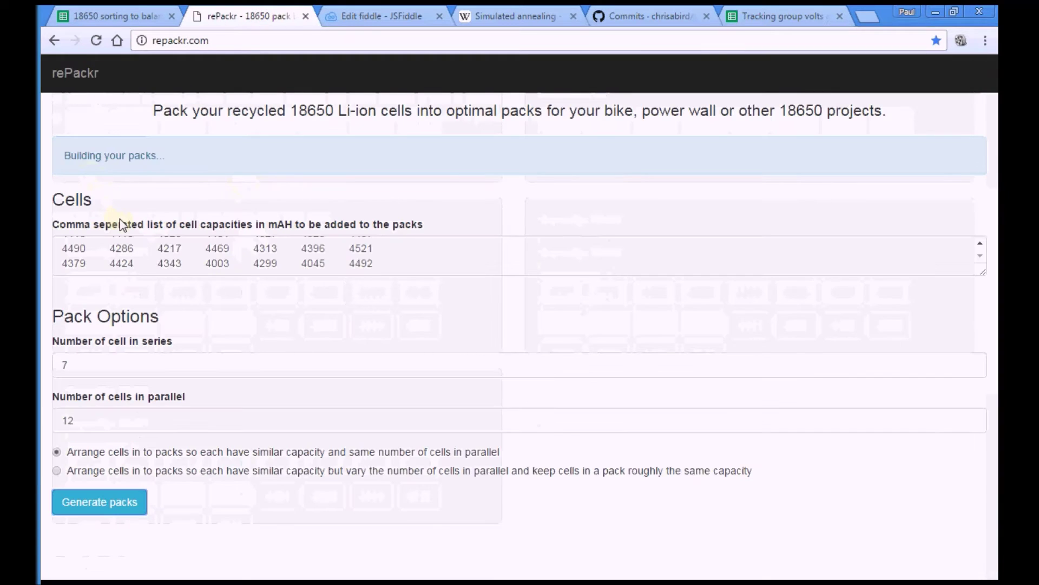
pyautogui.scroll(-5, 209, 304)
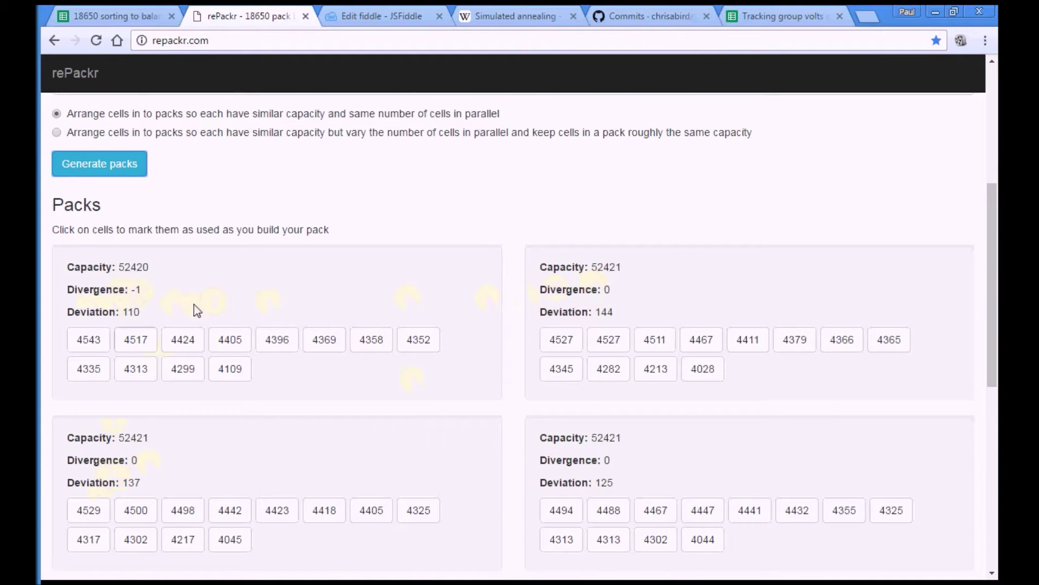
pyautogui.scroll(-5, 472, 495)
pyautogui.scroll(5, 233, 456)
pyautogui.scroll(3, 233, 385)
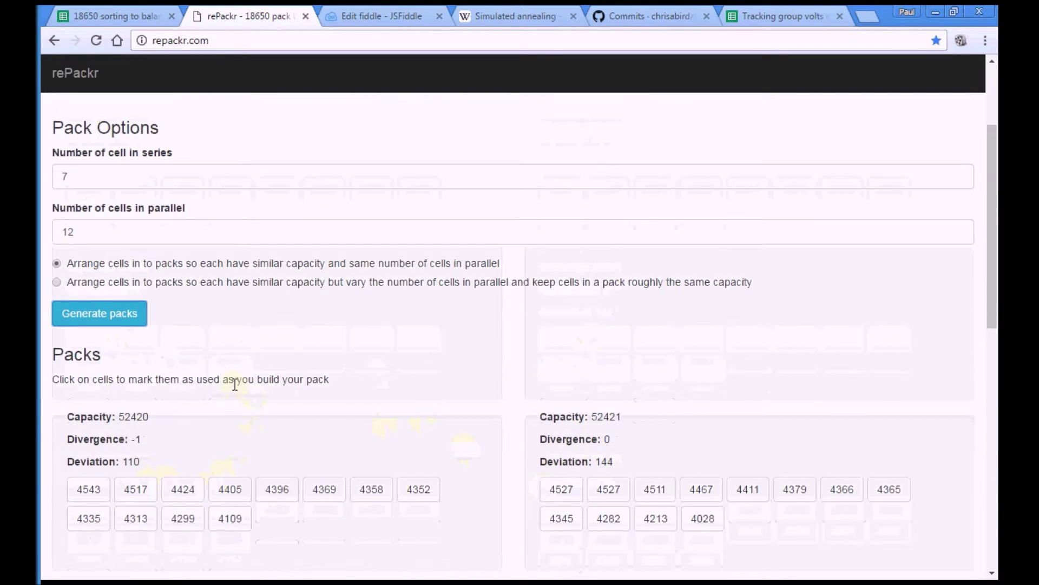
pyautogui.scroll(-4, 233, 384)
# Check the divergence formula in E37, then scroll to the 2nd-run block around rows 45–58
pyautogui.click(129, 13)
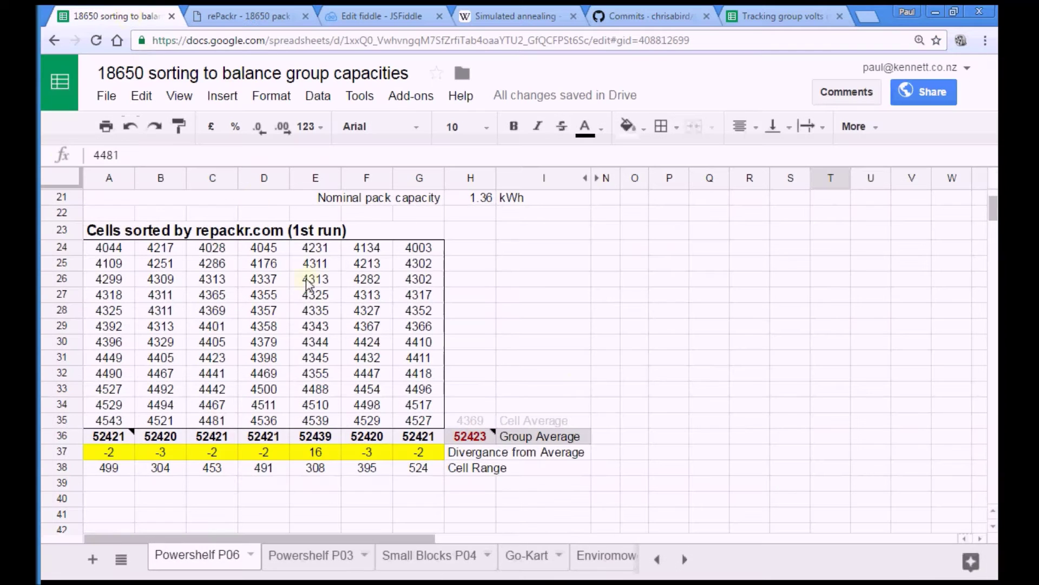
pyautogui.click(543, 325)
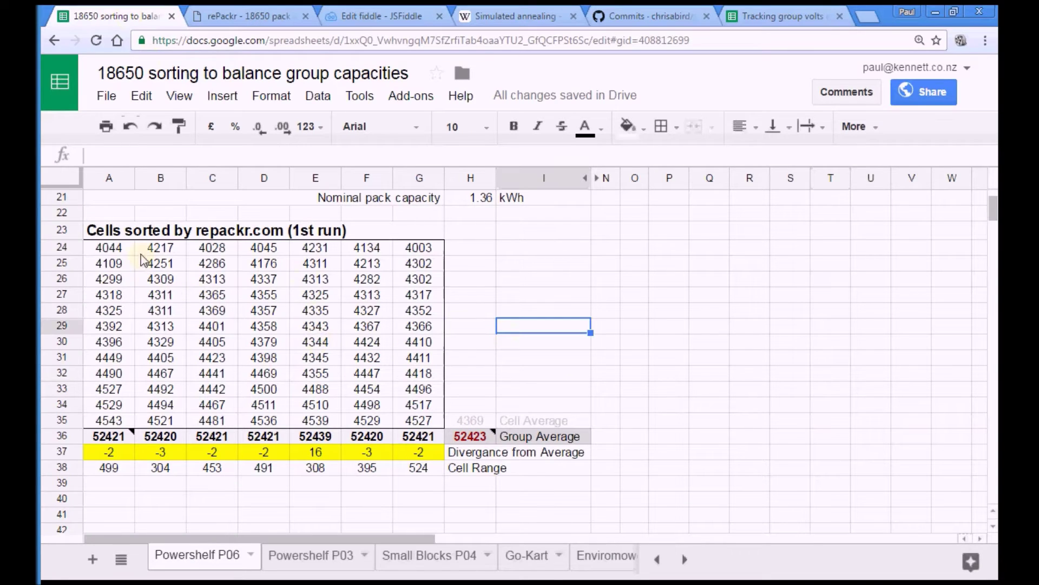
pyautogui.click(314, 454)
pyautogui.scroll(4, 396, 444)
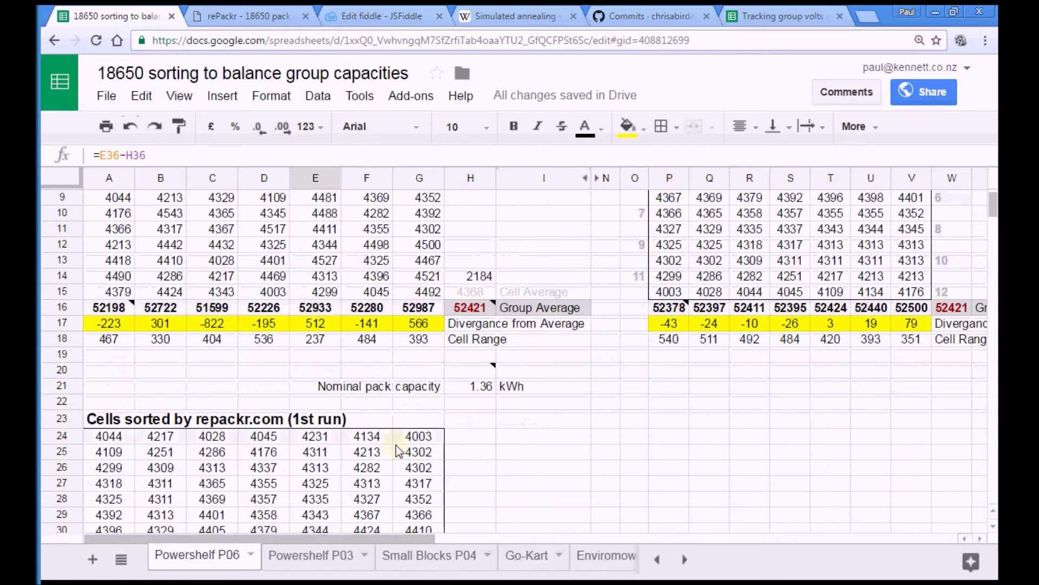
pyautogui.scroll(-7, 552, 445)
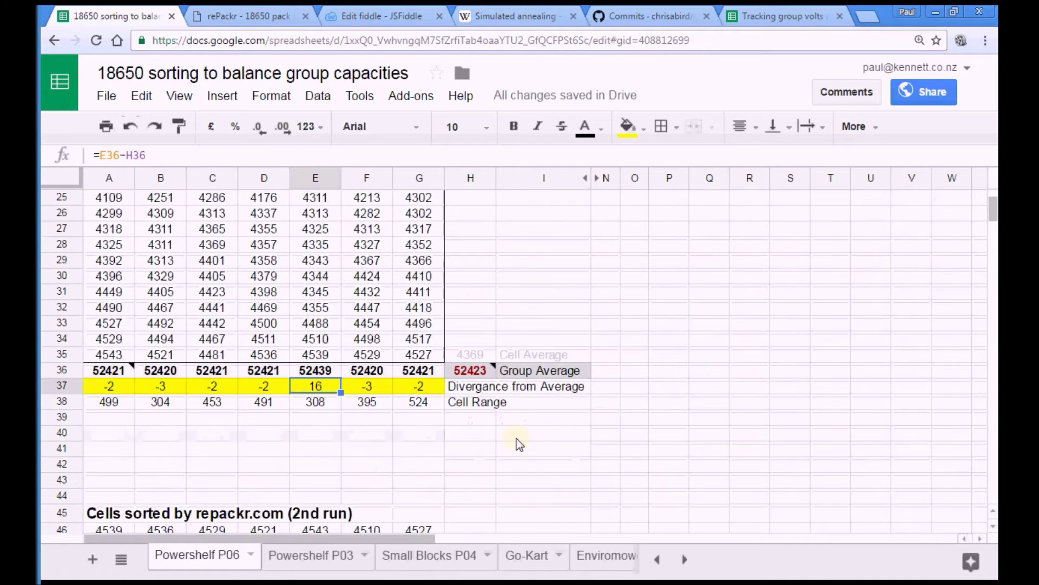
pyautogui.scroll(-4, 517, 443)
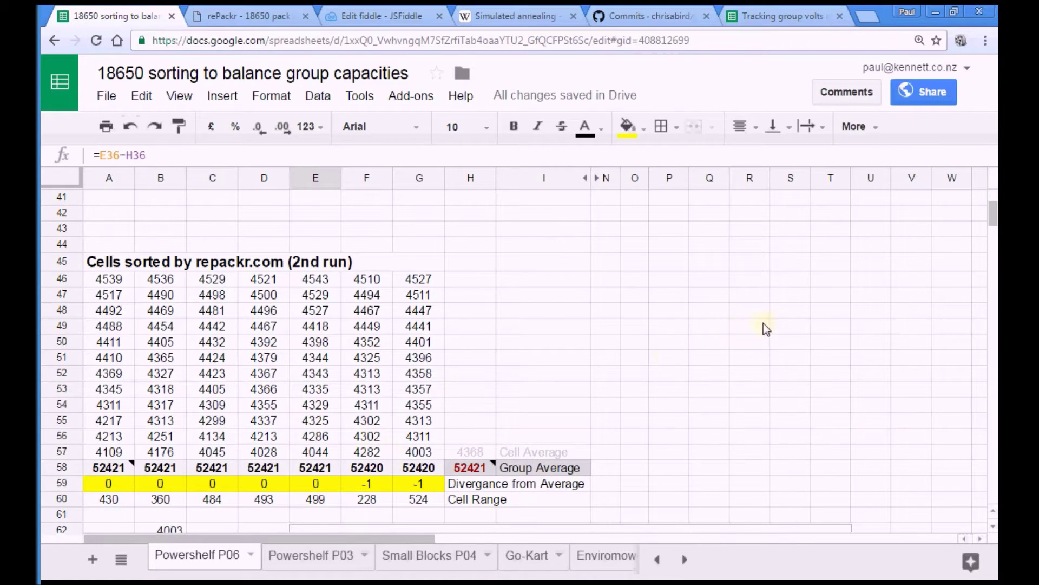
pyautogui.scroll(12, 771, 322)
pyautogui.scroll(-9, 772, 323)
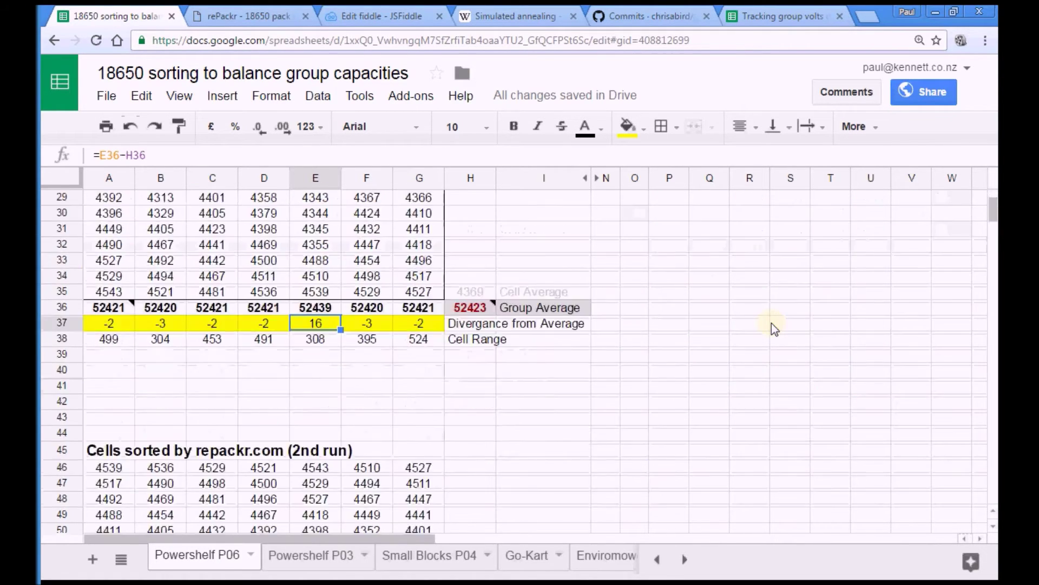
pyautogui.scroll(-6, 772, 323)
pyautogui.scroll(3, 236, 253)
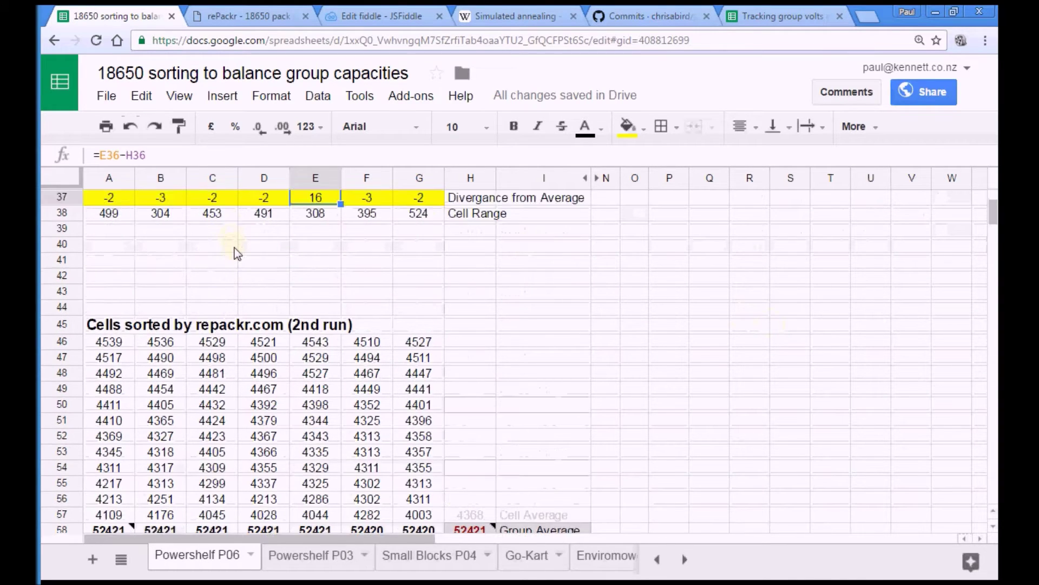
pyautogui.scroll(-2, 237, 253)
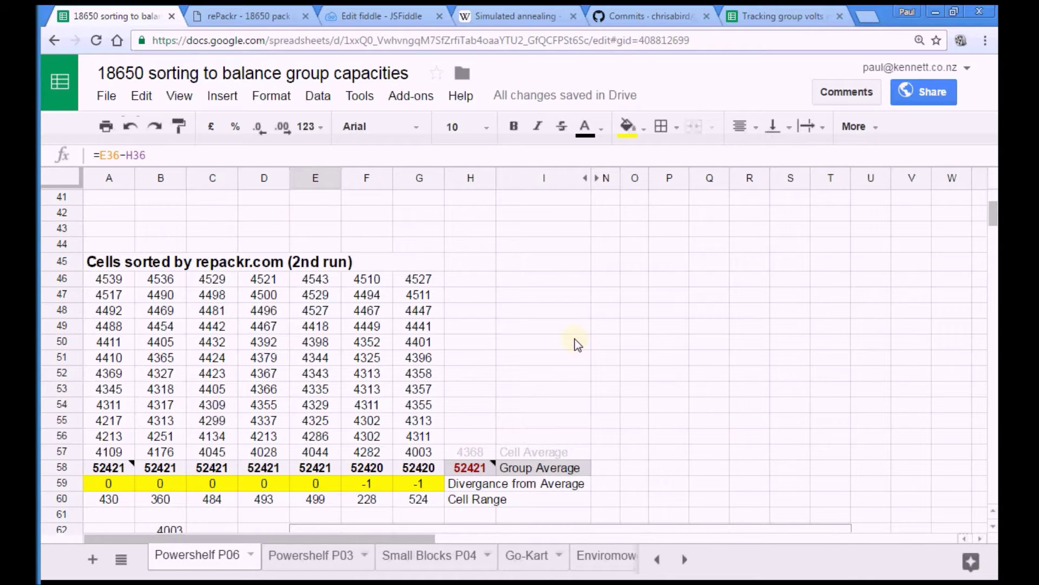
# Leave the divergence cell and bring up the fiddle with the packing script
pyautogui.click(493, 345)
pyautogui.scroll(8, 520, 347)
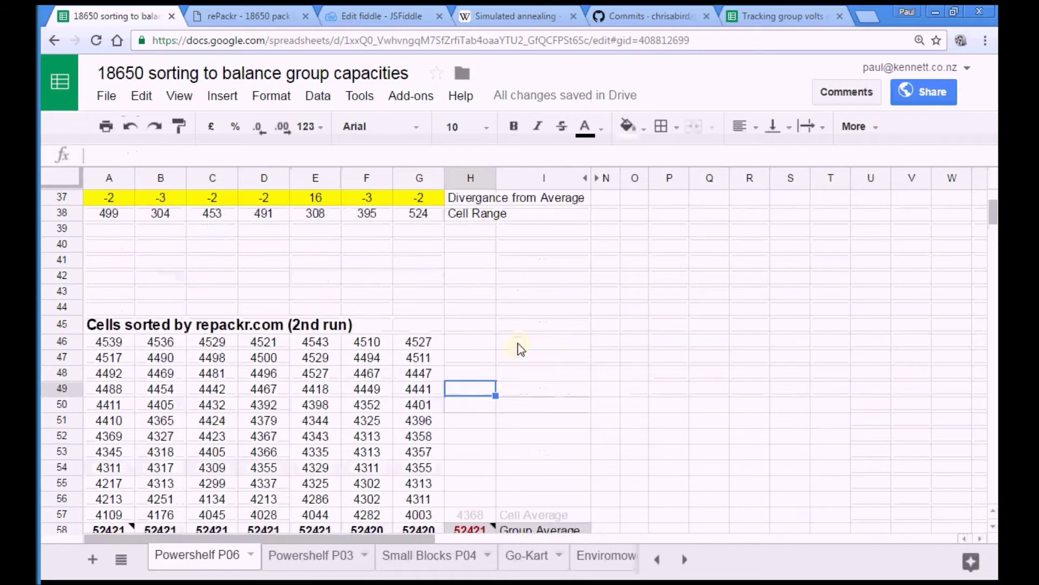
pyautogui.click(235, 23)
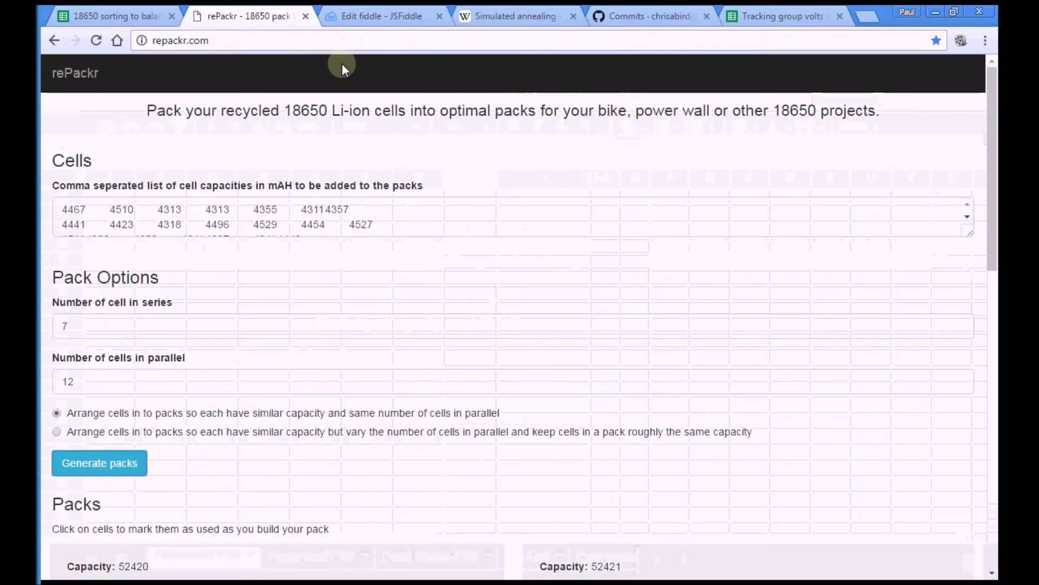
pyautogui.click(371, 17)
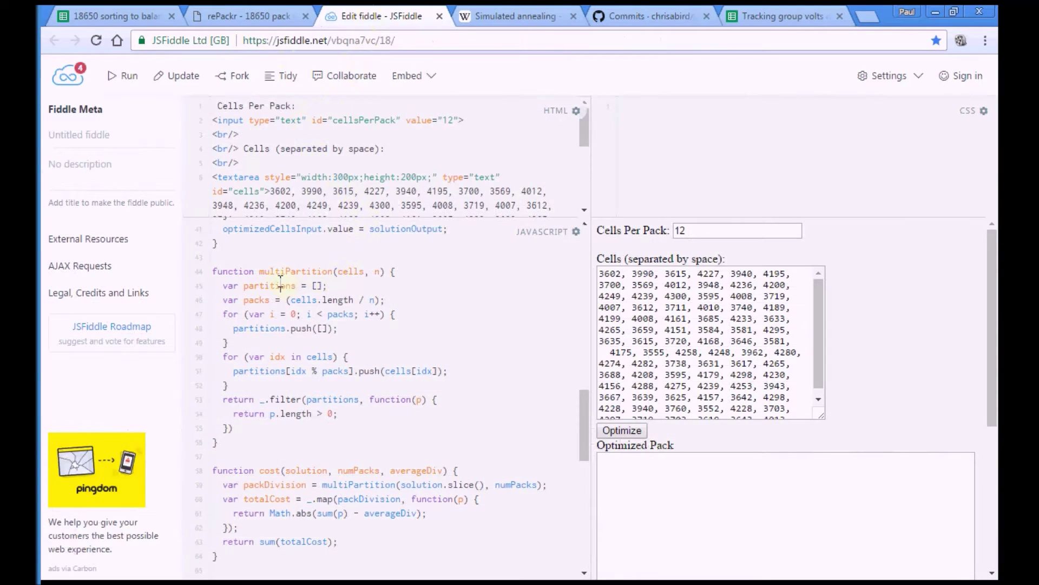
pyautogui.scroll(-1, 271, 270)
pyautogui.scroll(1, 254, 252)
pyautogui.scroll(3, 253, 252)
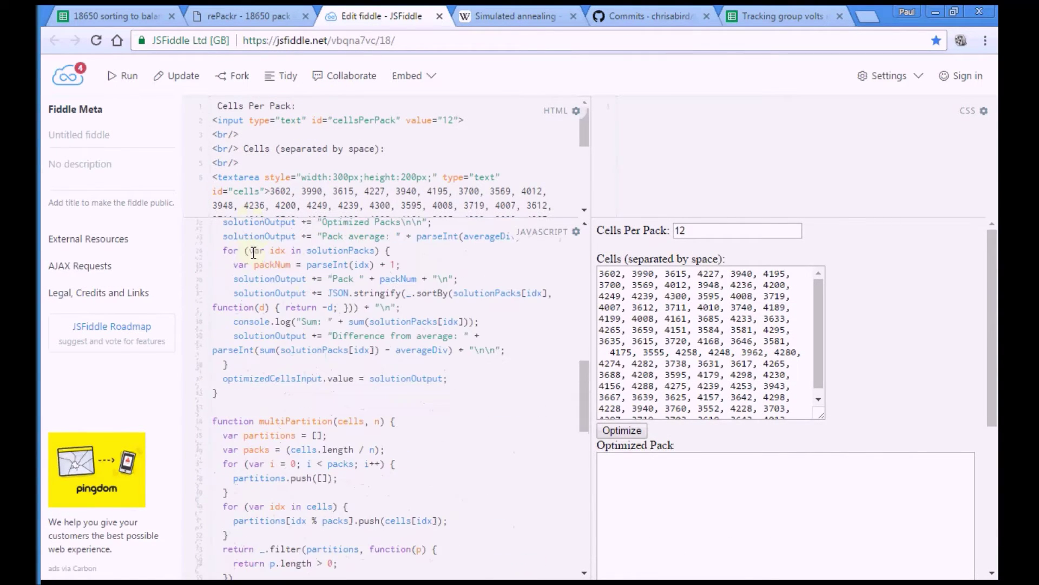
pyautogui.scroll(3, 243, 244)
pyautogui.scroll(8, 241, 238)
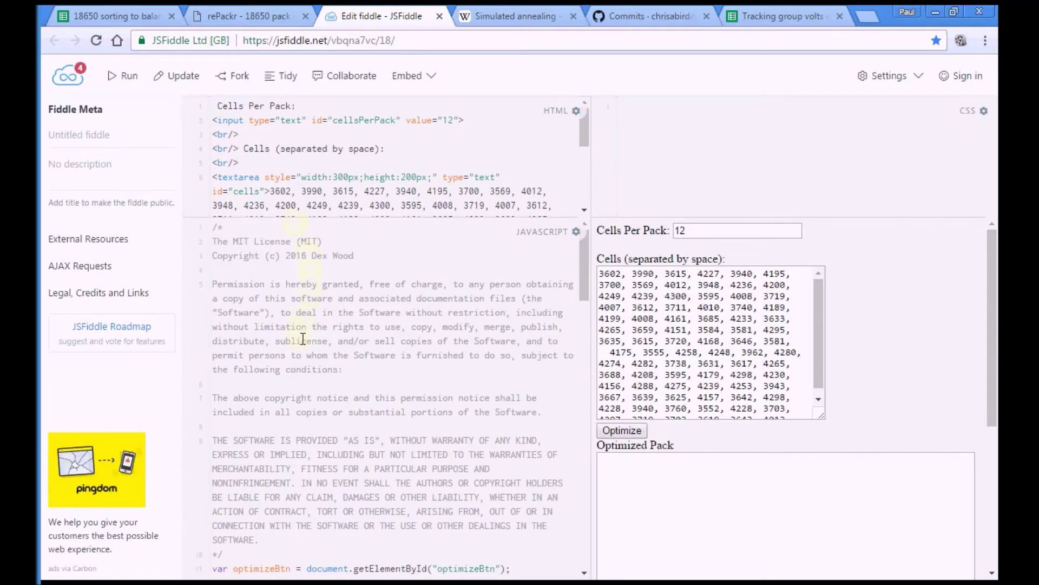
# Read through the fiddle's simulated-annealing JavaScript, then pull up the Wikipedia article
pyautogui.scroll(-4, 302, 338)
pyautogui.scroll(-14, 303, 338)
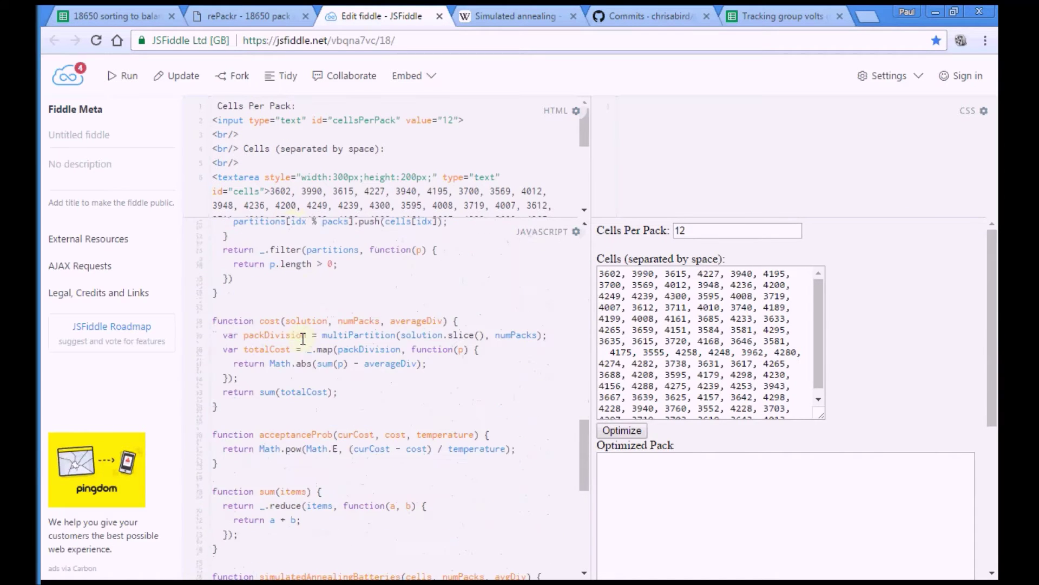
pyautogui.scroll(-3, 302, 338)
pyautogui.scroll(6, 302, 338)
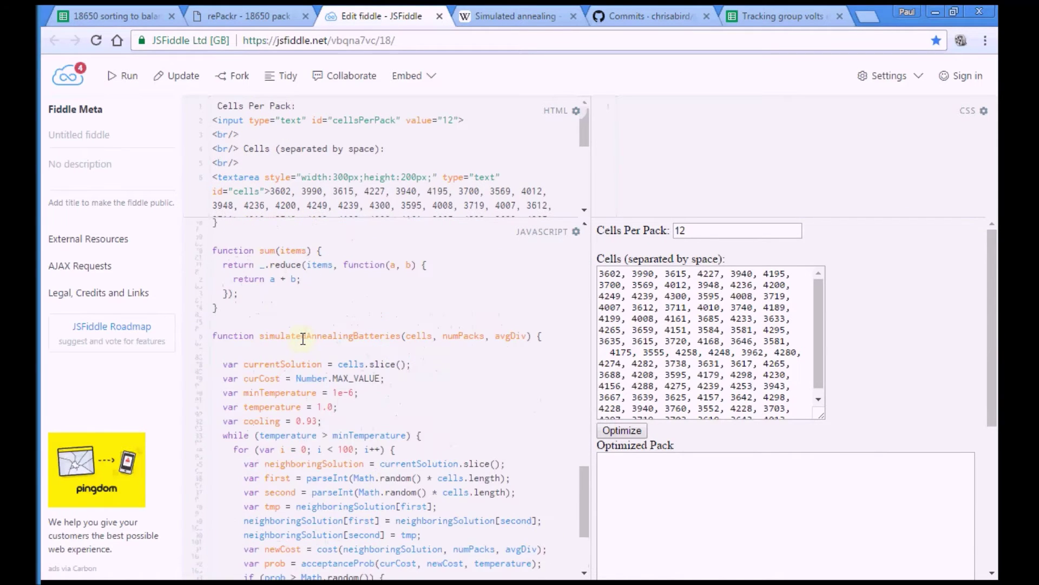
pyautogui.scroll(3, 302, 338)
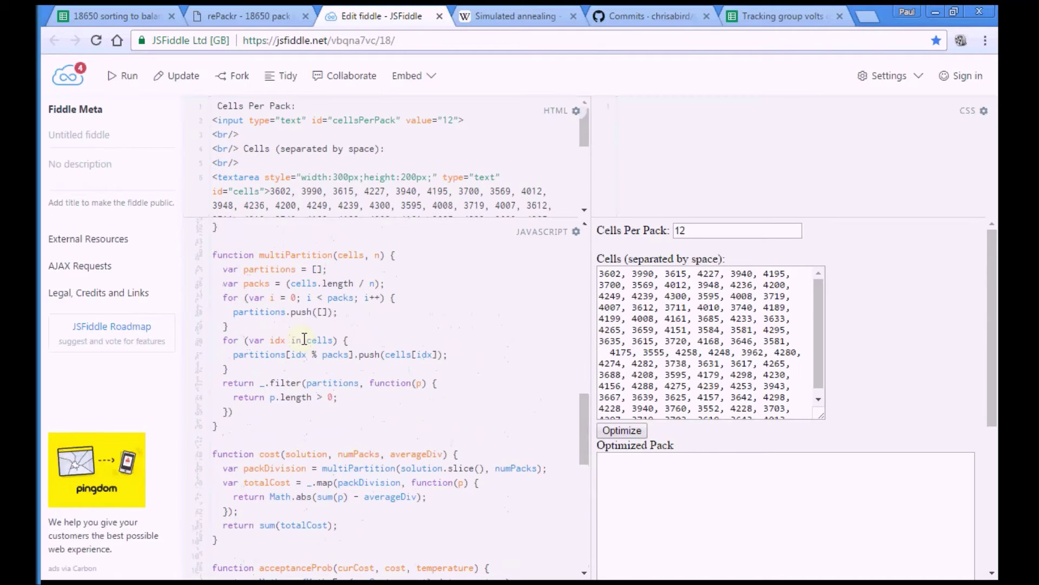
pyautogui.scroll(3, 308, 334)
pyautogui.scroll(5, 312, 334)
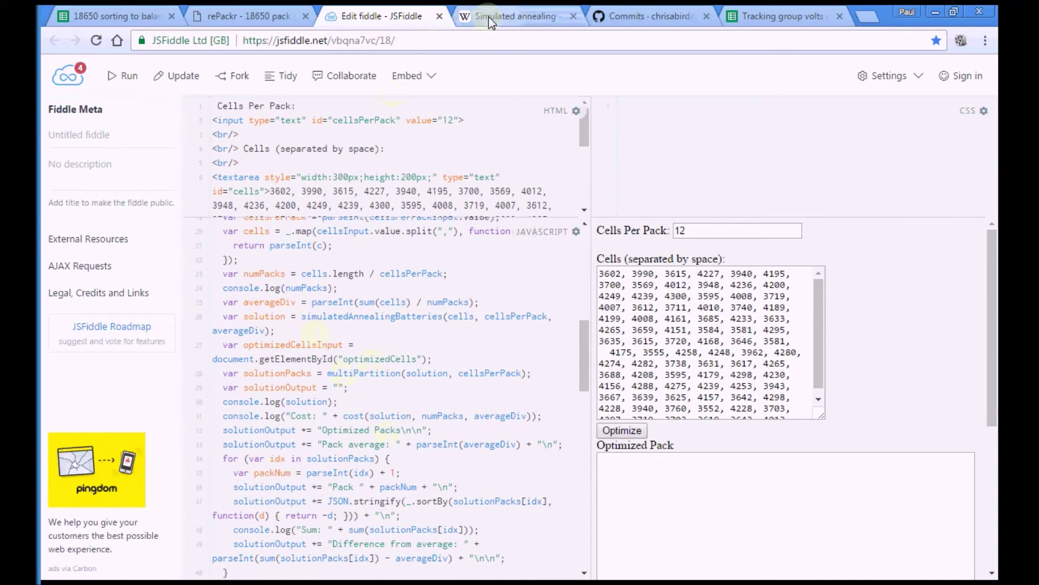
pyautogui.click(471, 17)
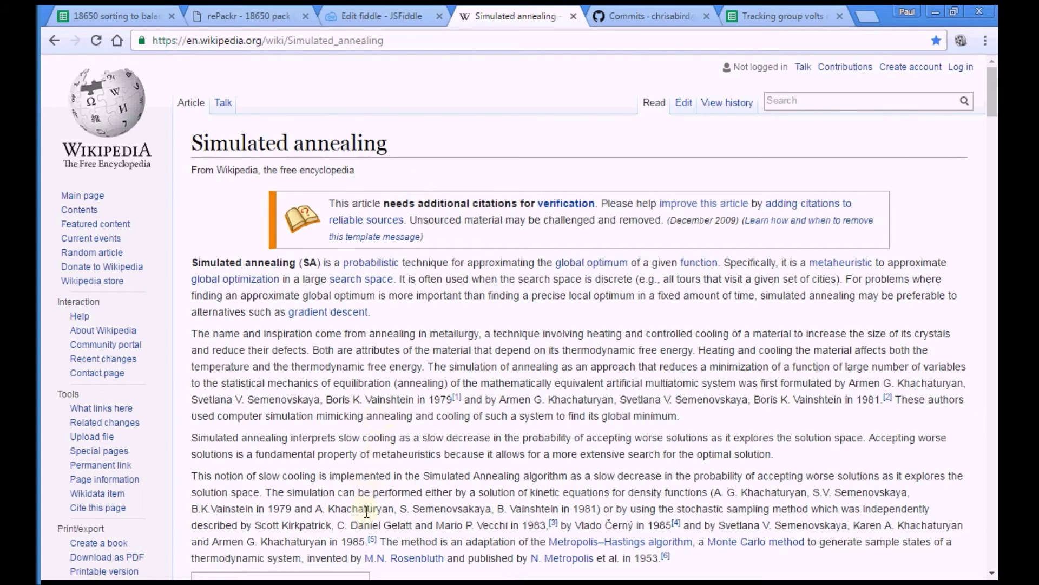
# Skim the Simulated annealing article, then return to the fiddle's simulatedAnnealingBatteries code
pyautogui.scroll(-14, 388, 489)
pyautogui.scroll(14, 388, 485)
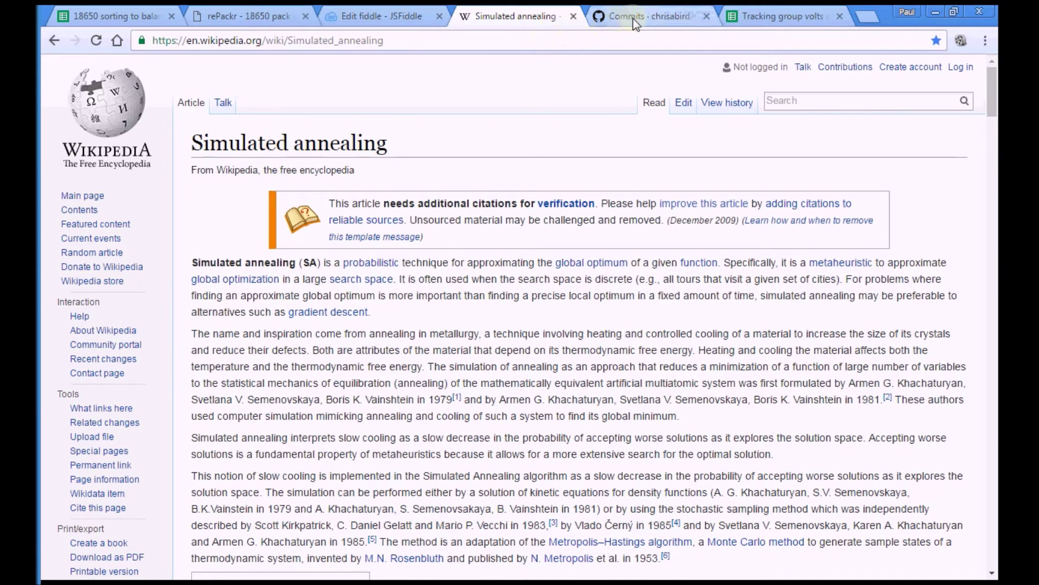
pyautogui.click(362, 18)
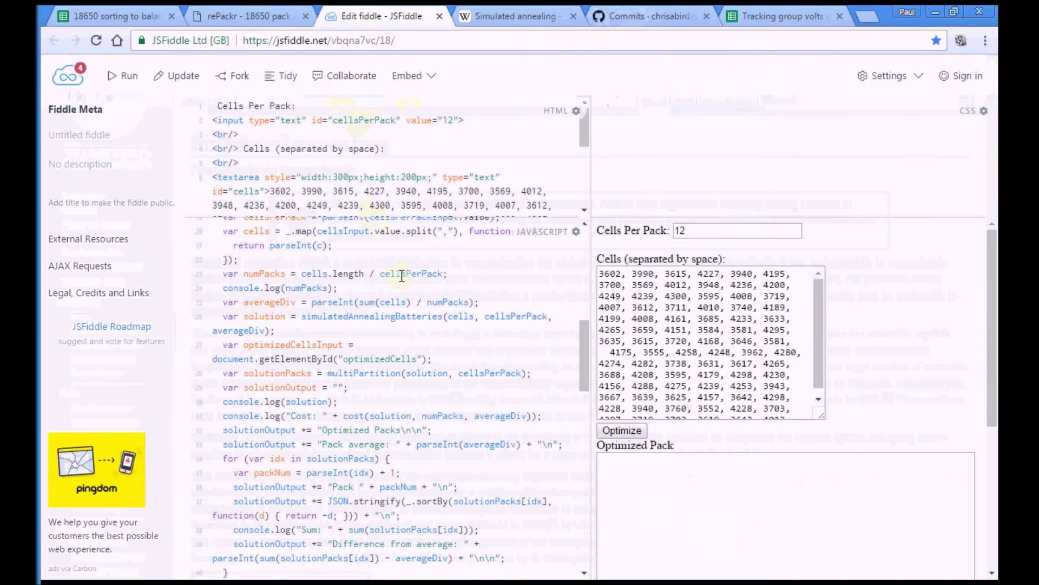
# Compare the pack-builder commits with the rePackr page and scroll the master commit list
pyautogui.click(622, 16)
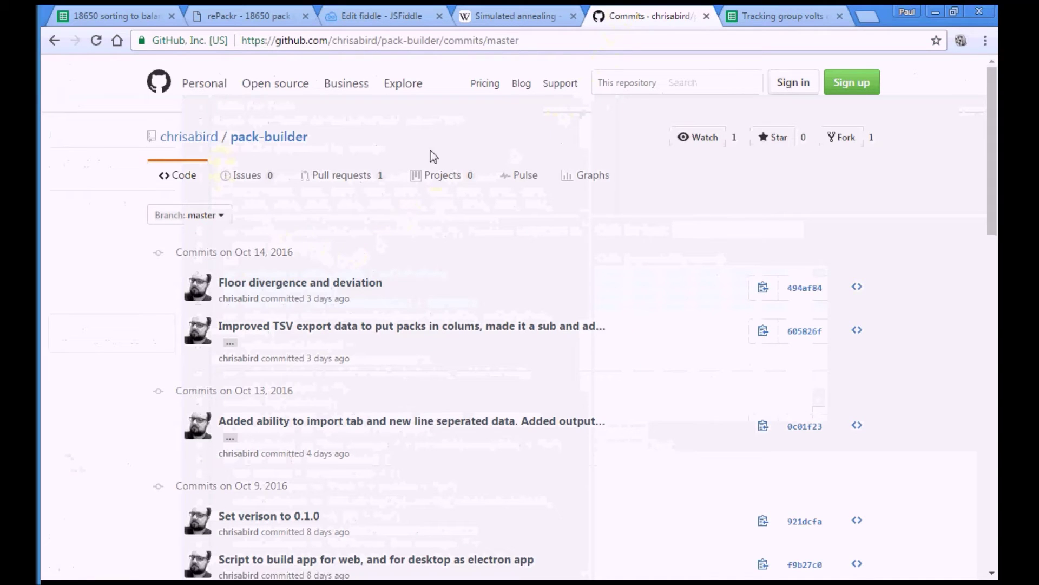
pyautogui.click(238, 15)
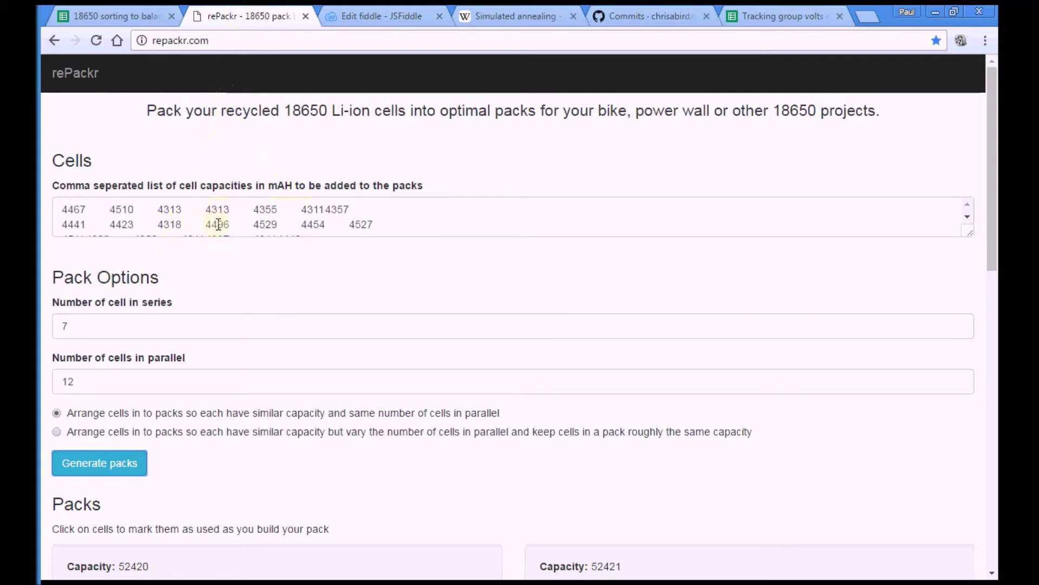
pyautogui.click(643, 17)
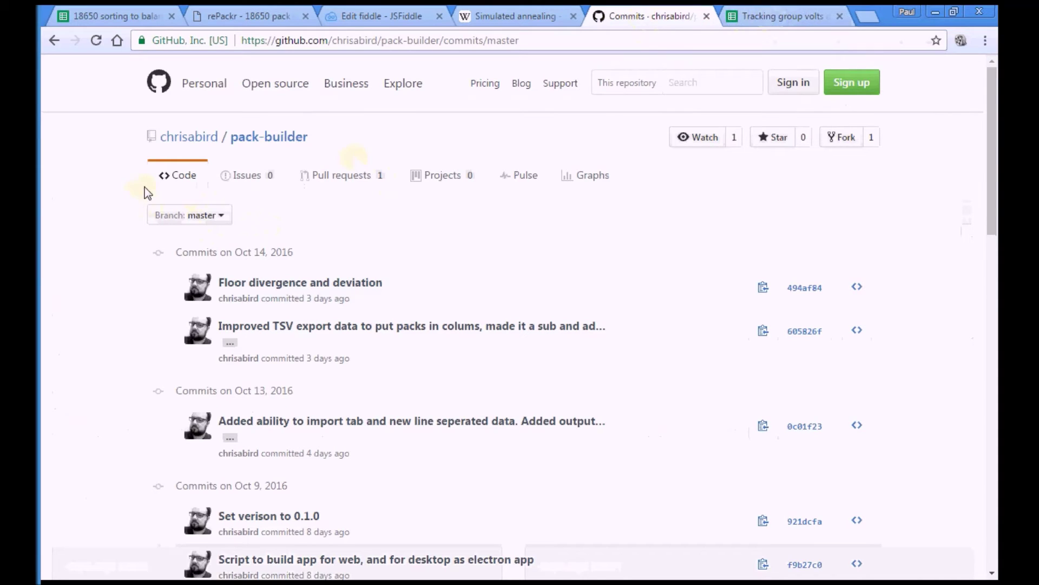
pyautogui.click(238, 16)
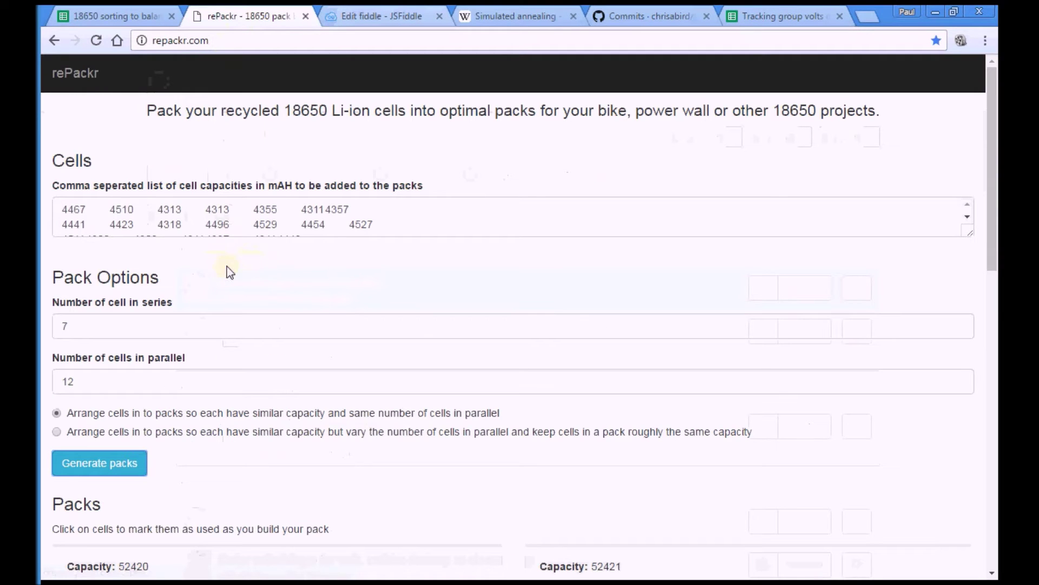
pyautogui.click(647, 16)
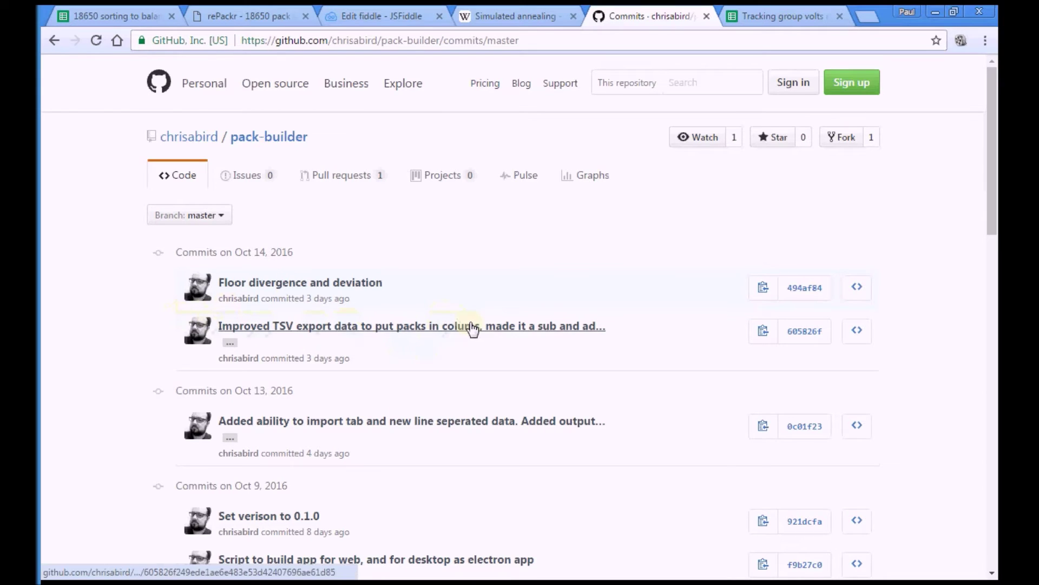
pyautogui.scroll(-6, 471, 327)
pyautogui.scroll(6, 471, 327)
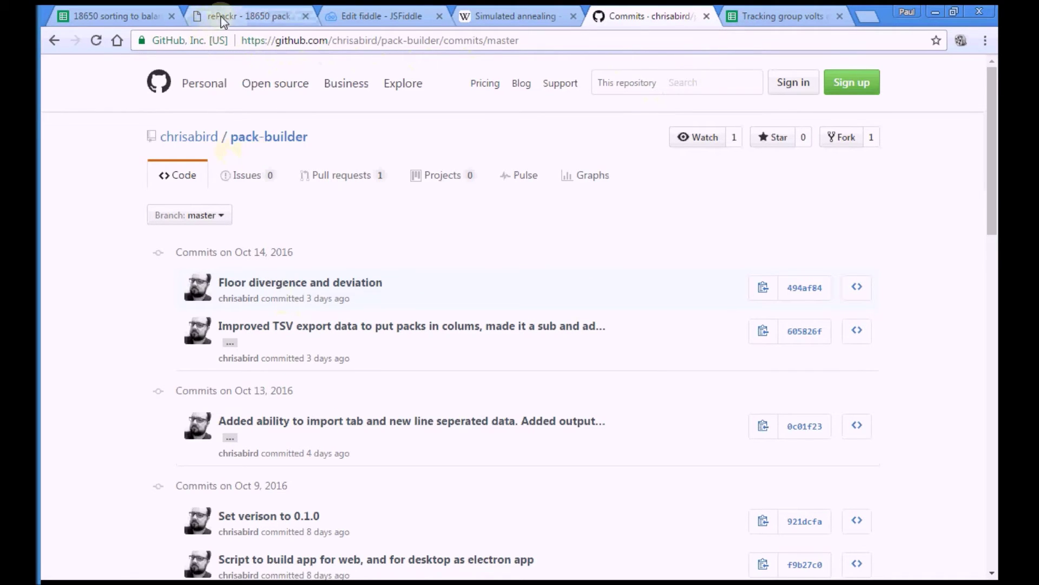
# Glance at the Wikipedia article and rePackr's 7S12P settings, then scroll the workbook
pyautogui.click(521, 12)
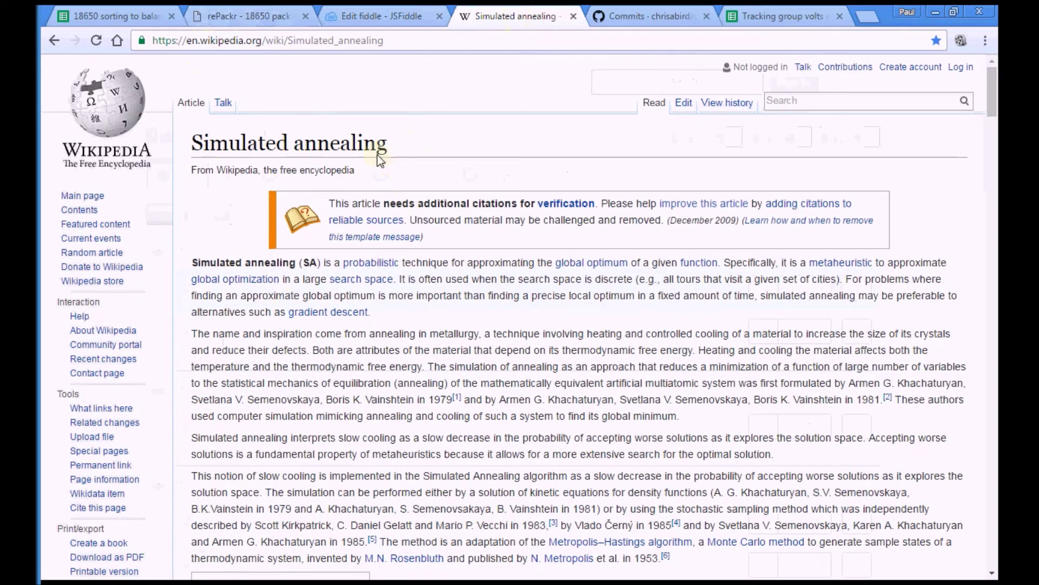
pyautogui.click(246, 15)
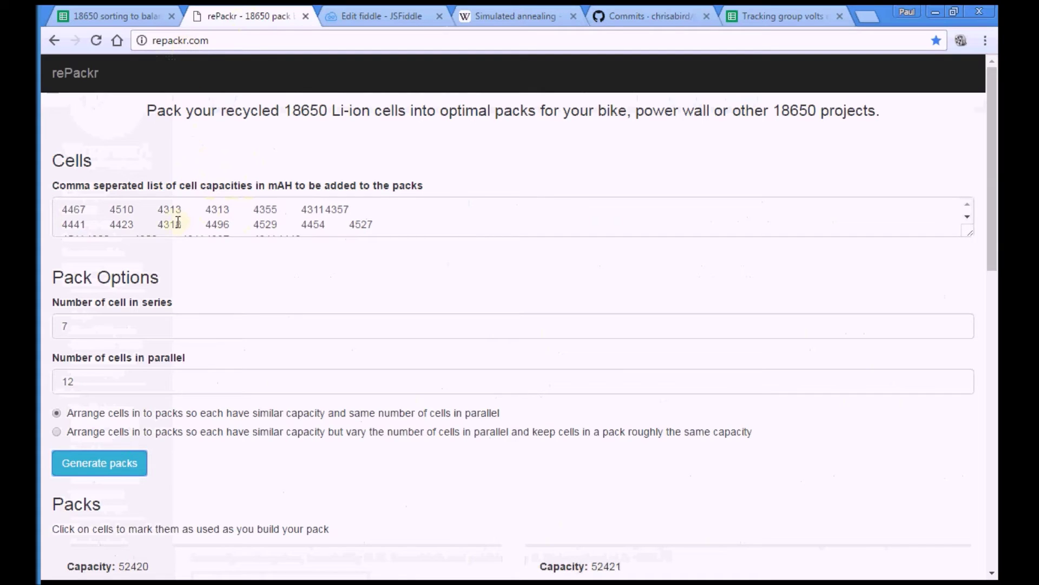
pyautogui.click(135, 16)
pyautogui.scroll(-9, 286, 348)
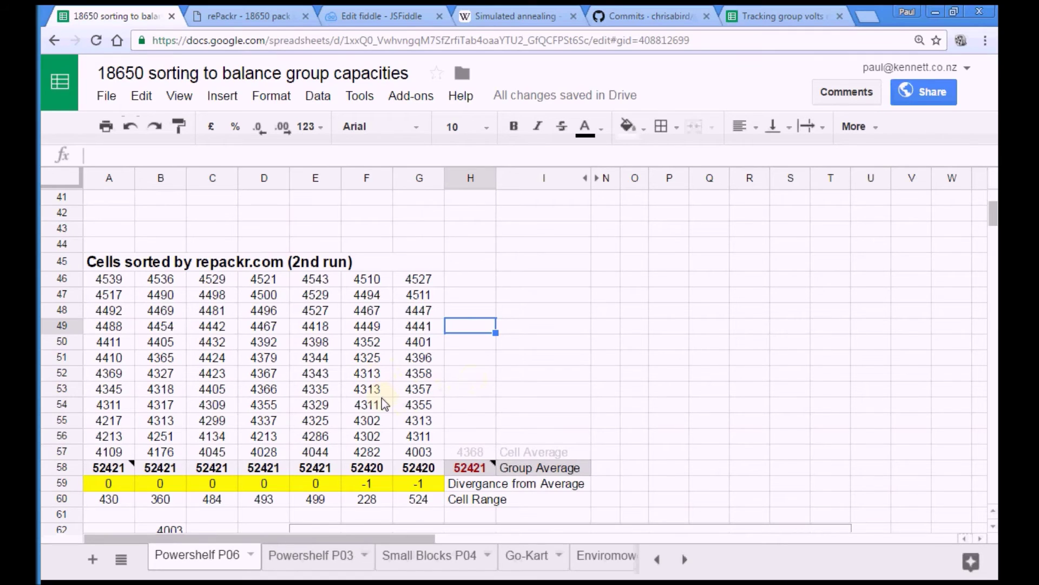
pyautogui.scroll(13, 418, 451)
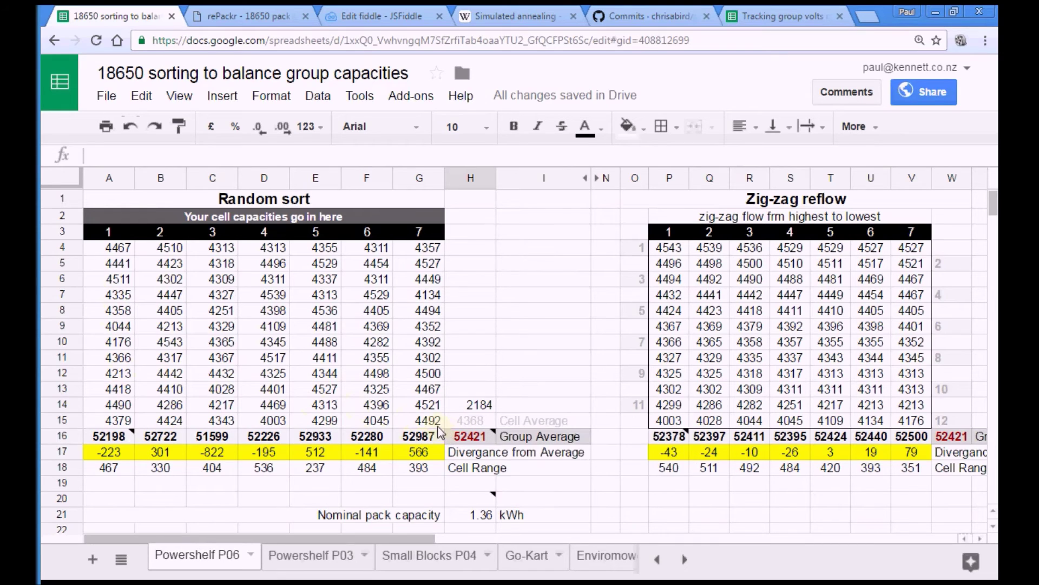
# Scroll past the Random sort and Zig-zag reflow tables and bring up rePackr
pyautogui.scroll(-15, 440, 431)
pyautogui.click(219, 17)
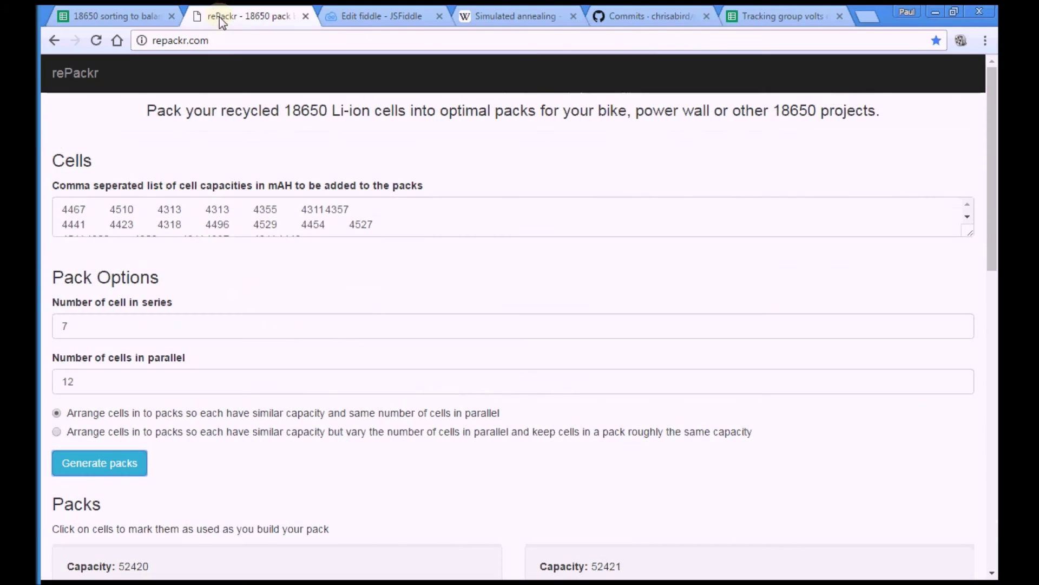